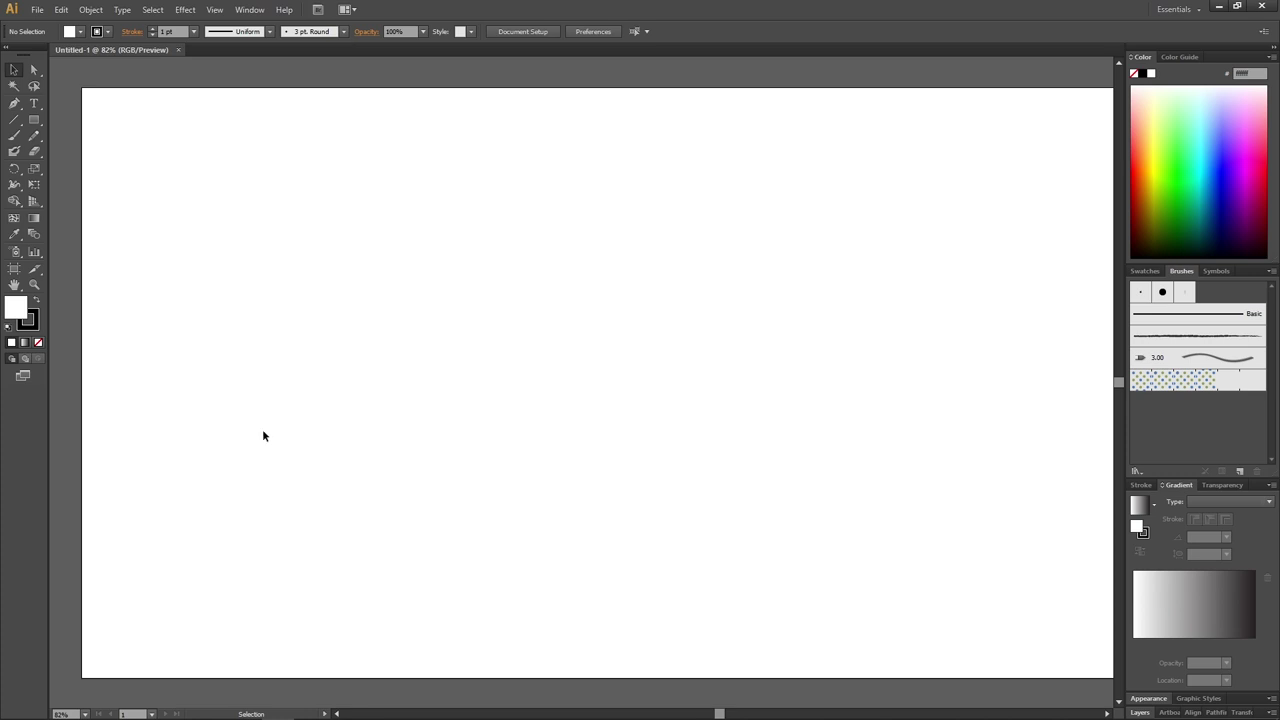
Place the smears-red-orange-watercolors image file onto the artboard.
left_click(37, 10)
left_click(61, 225)
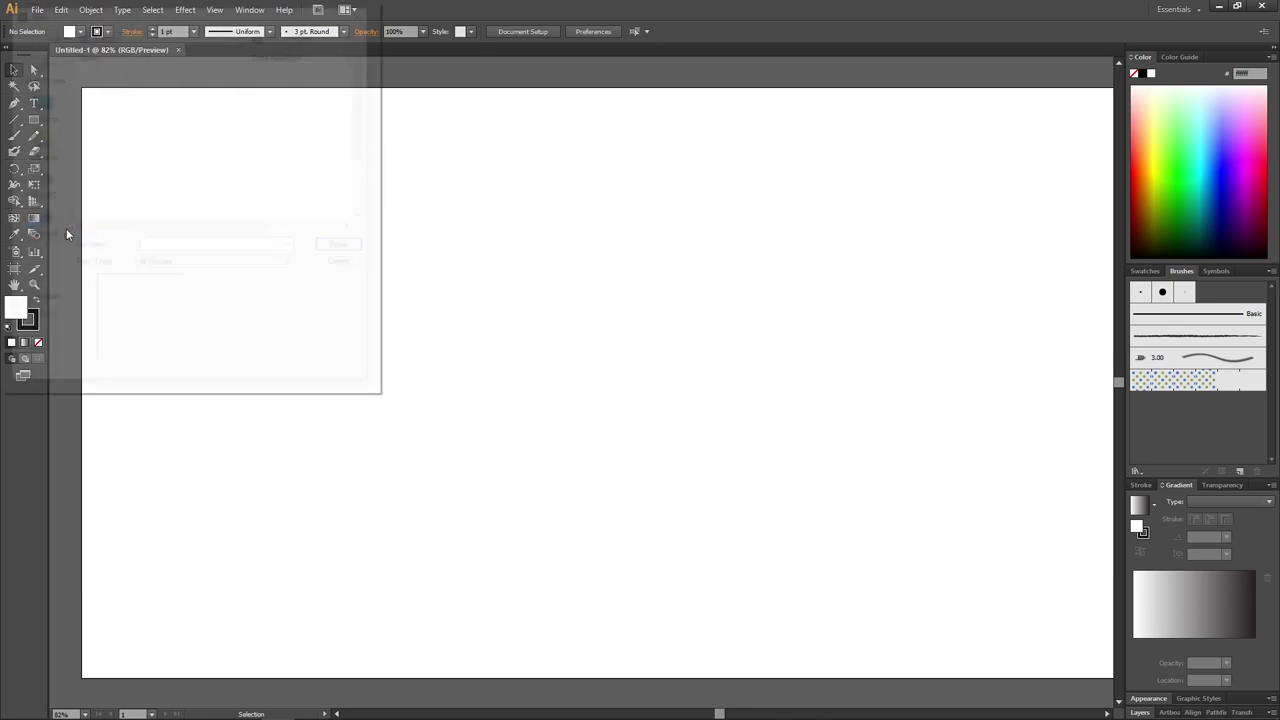
scroll(130, 184, "down", 2)
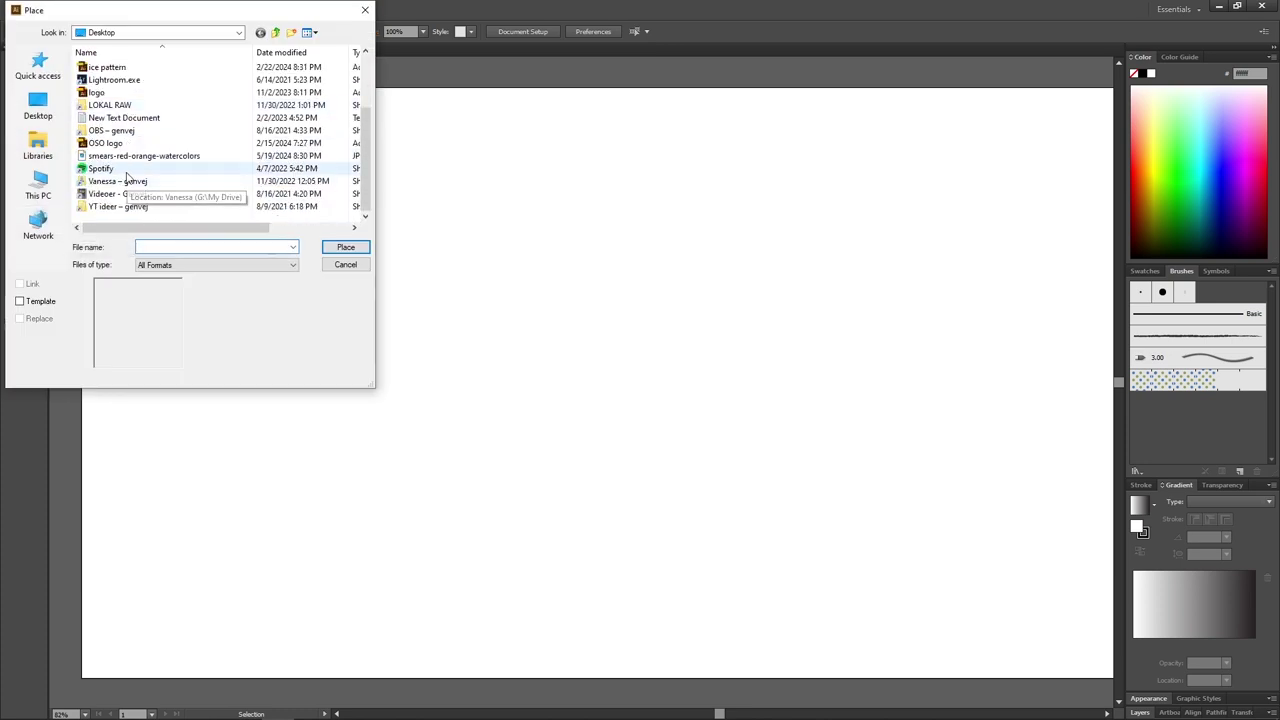
left_click(125, 156)
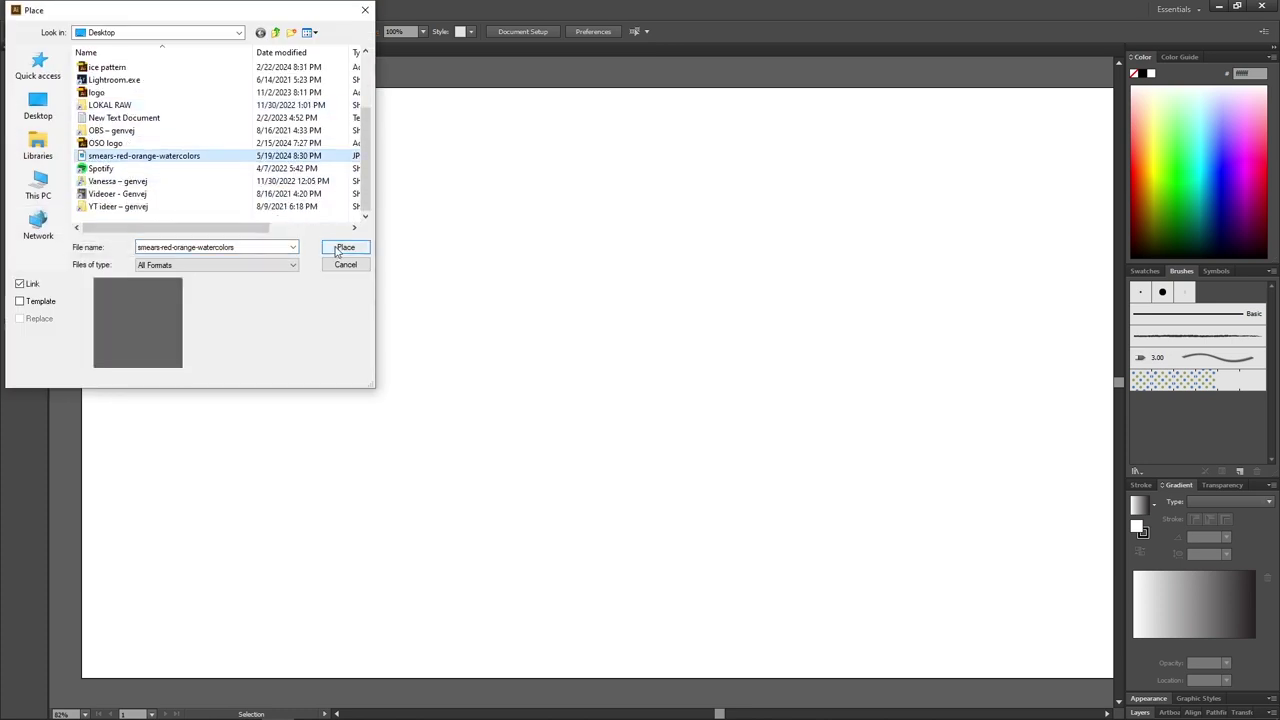
left_click(344, 248)
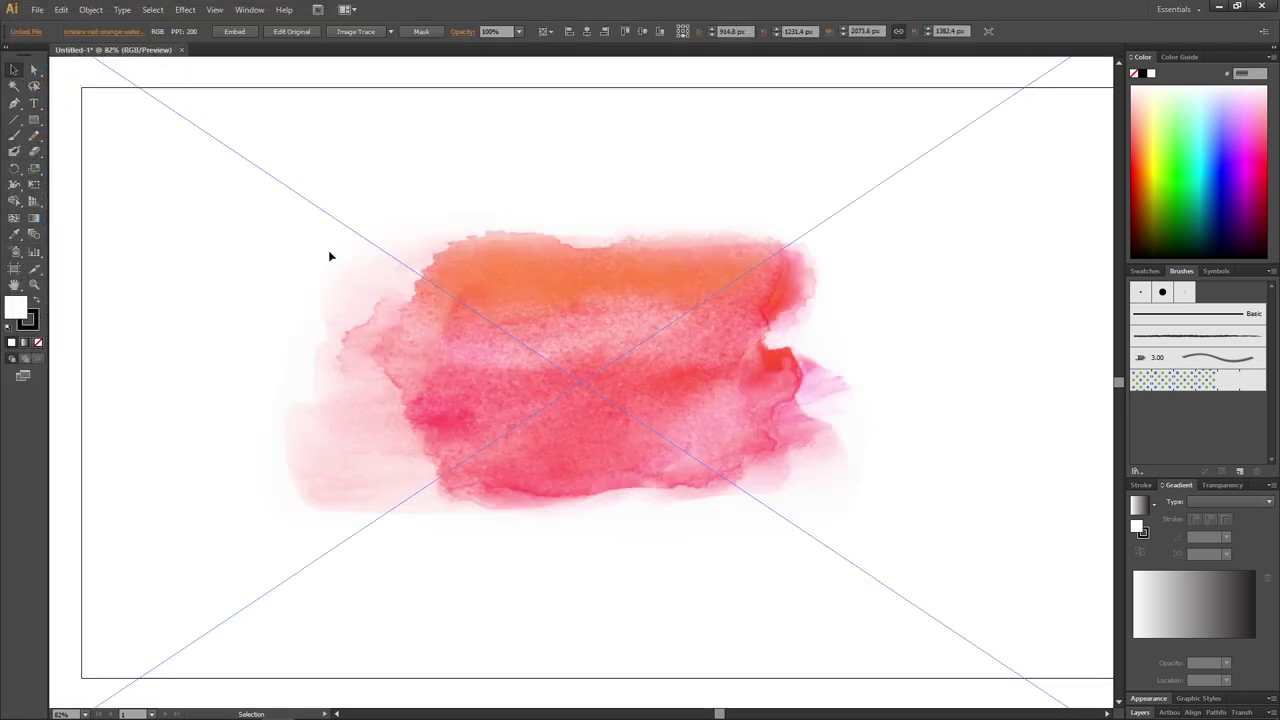
Zoom out and scale the watercolor image down to a small blob near the centre.
left_click(34, 284)
left_click(565, 340, "alt")
left_click(590, 388, "alt")
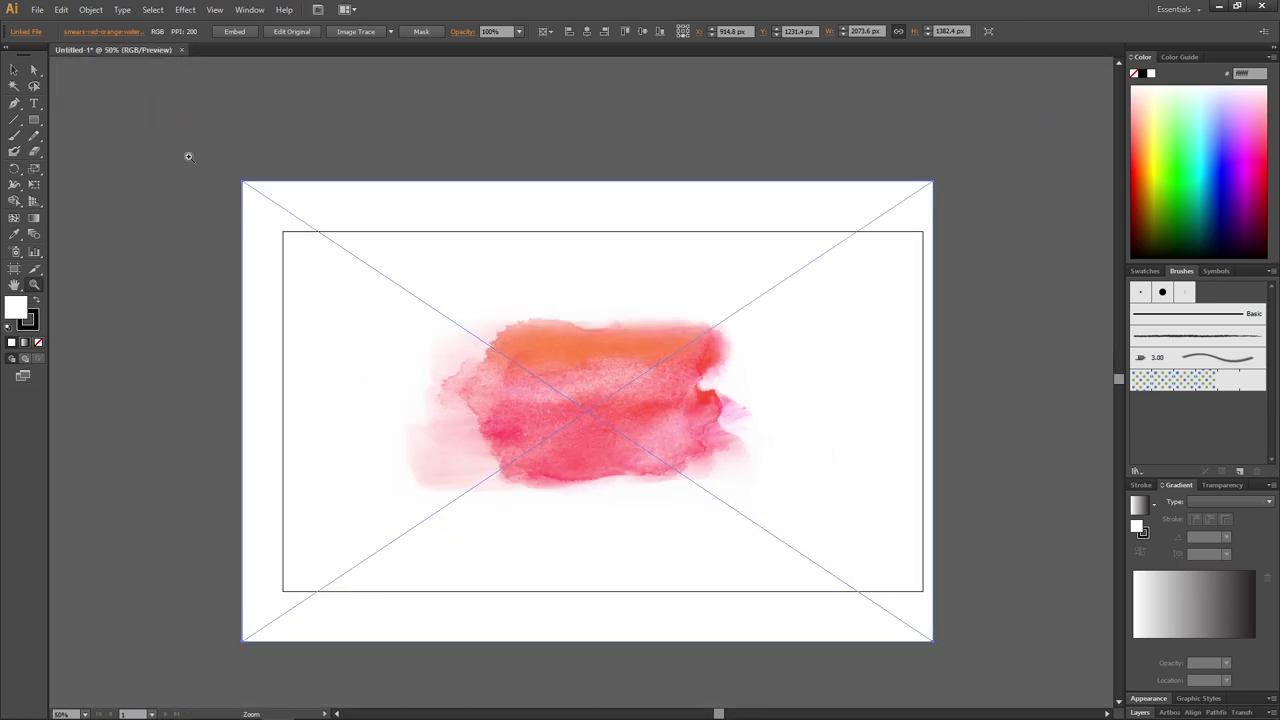
left_click(14, 70)
left_click_drag(933, 182, 706, 329)
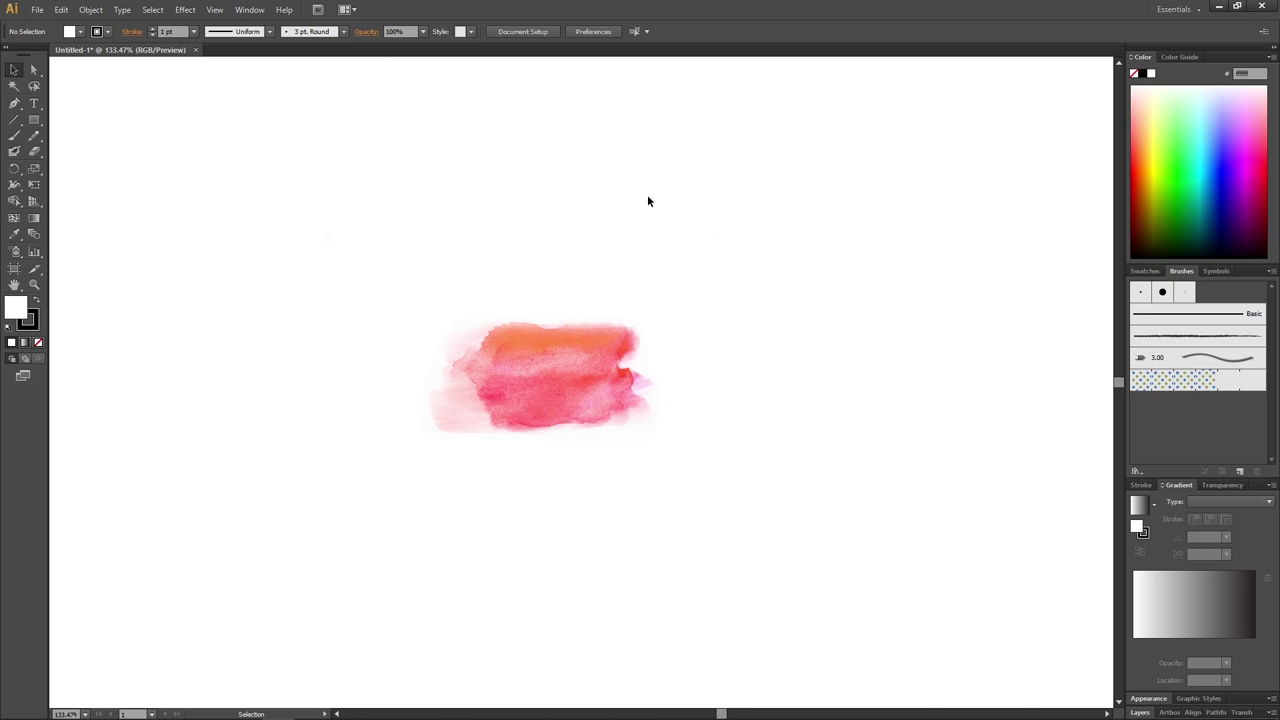
Rasterize the watercolor image at High (300 ppi) with a transparent background.
left_click(559, 357)
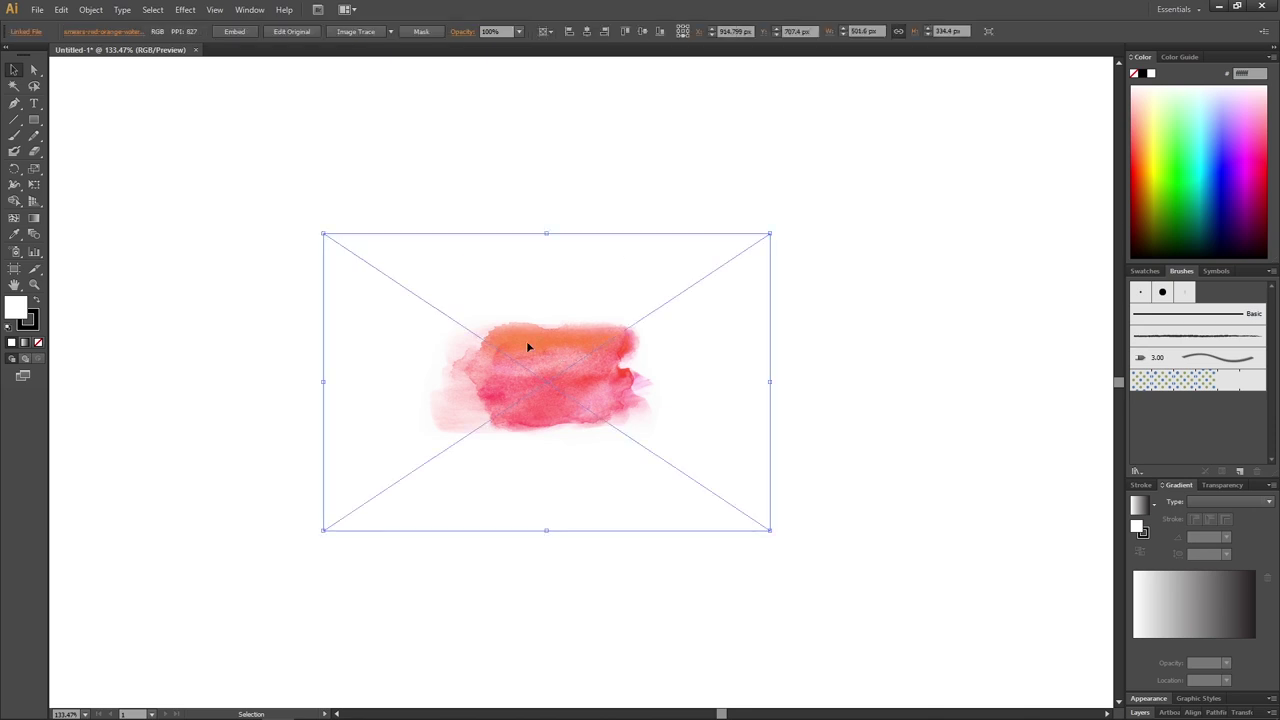
left_click(90, 9)
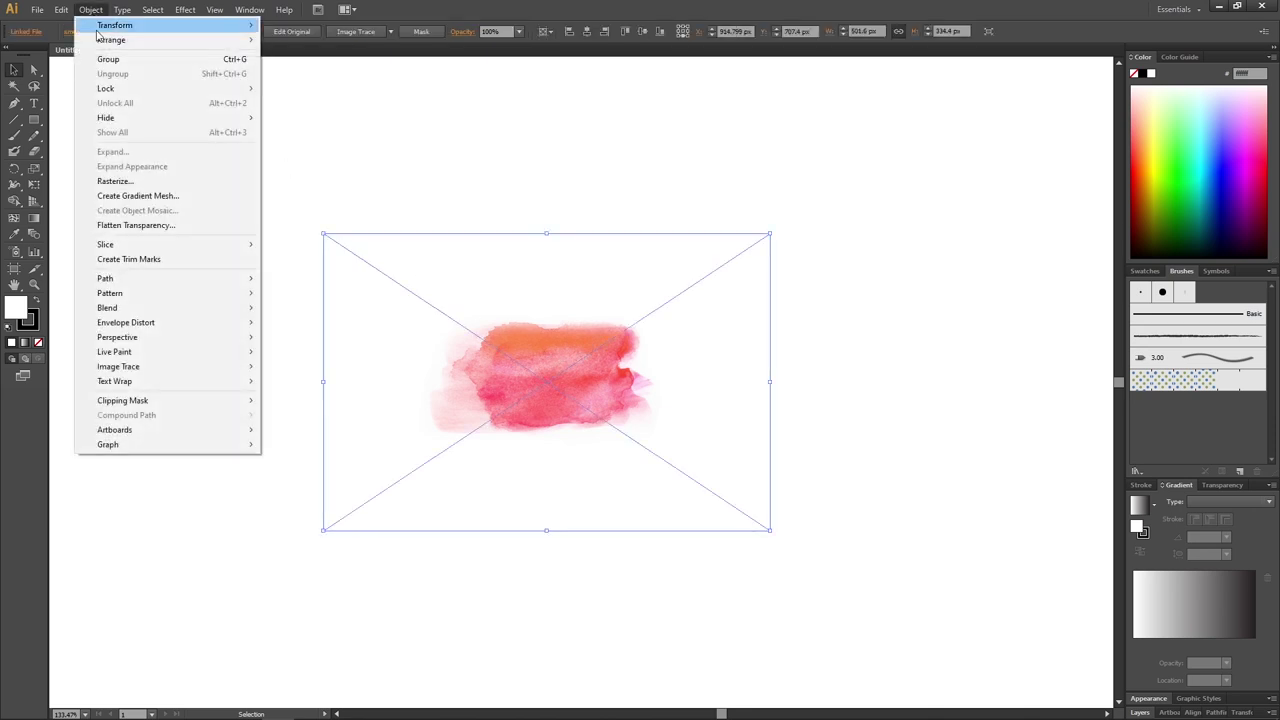
left_click(126, 183)
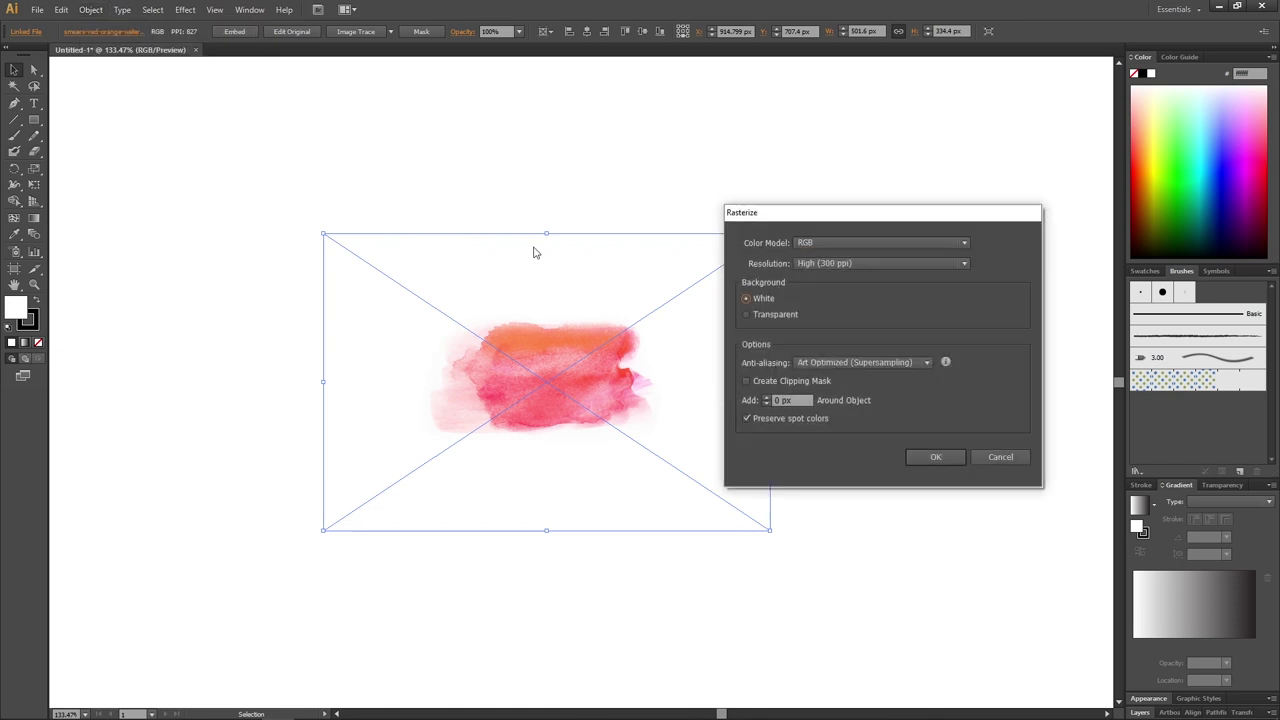
left_click(745, 314)
left_click(921, 456)
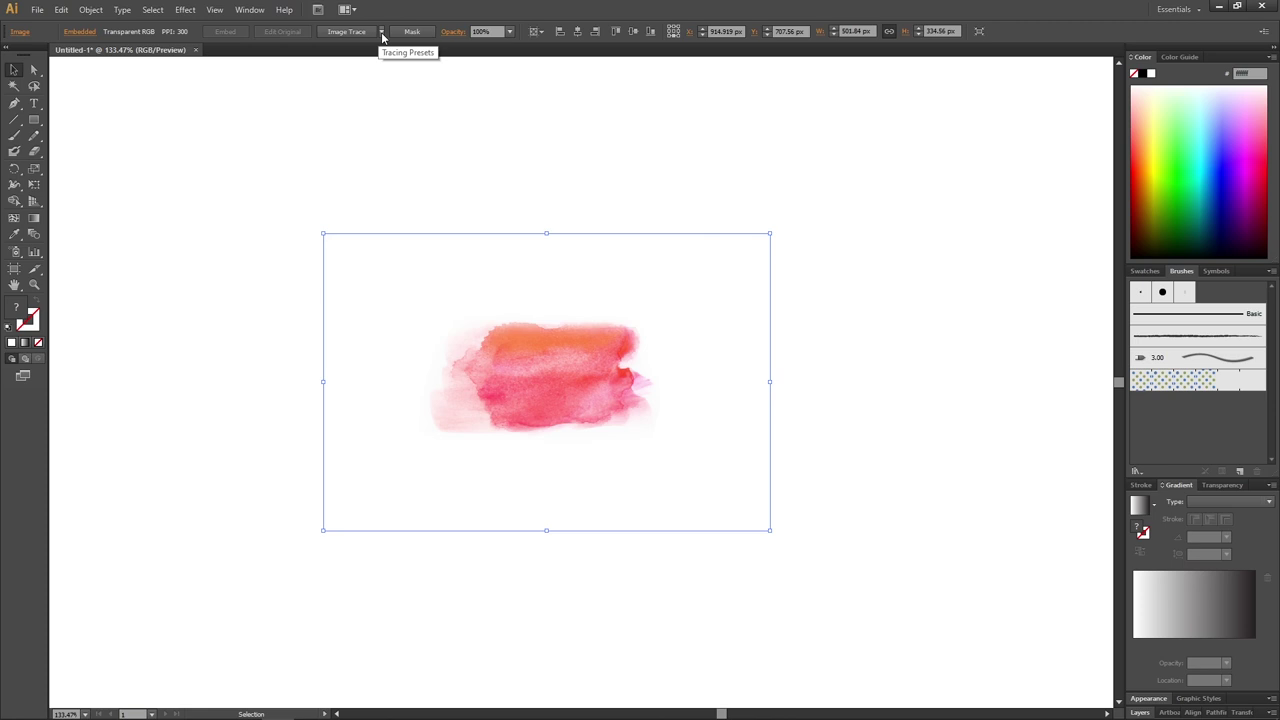
Apply the High Fidelity Photo image-trace preset to the watercolor image.
left_click(382, 33)
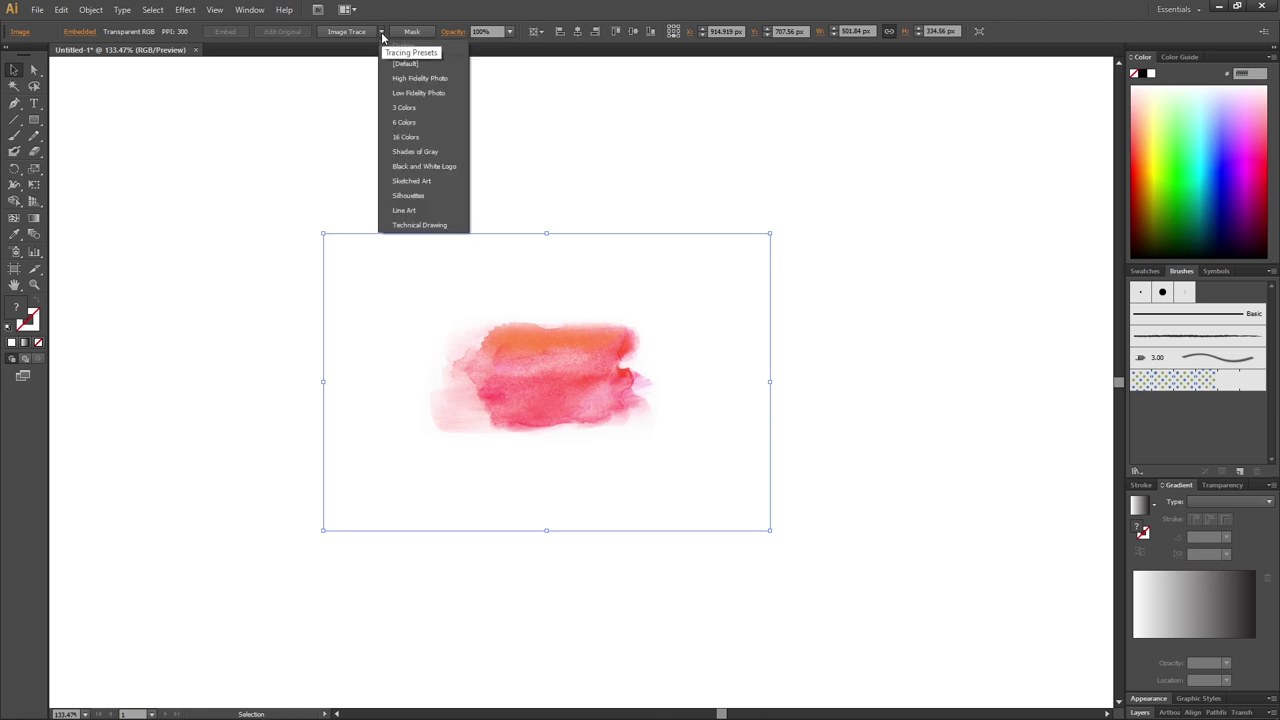
left_click(419, 77)
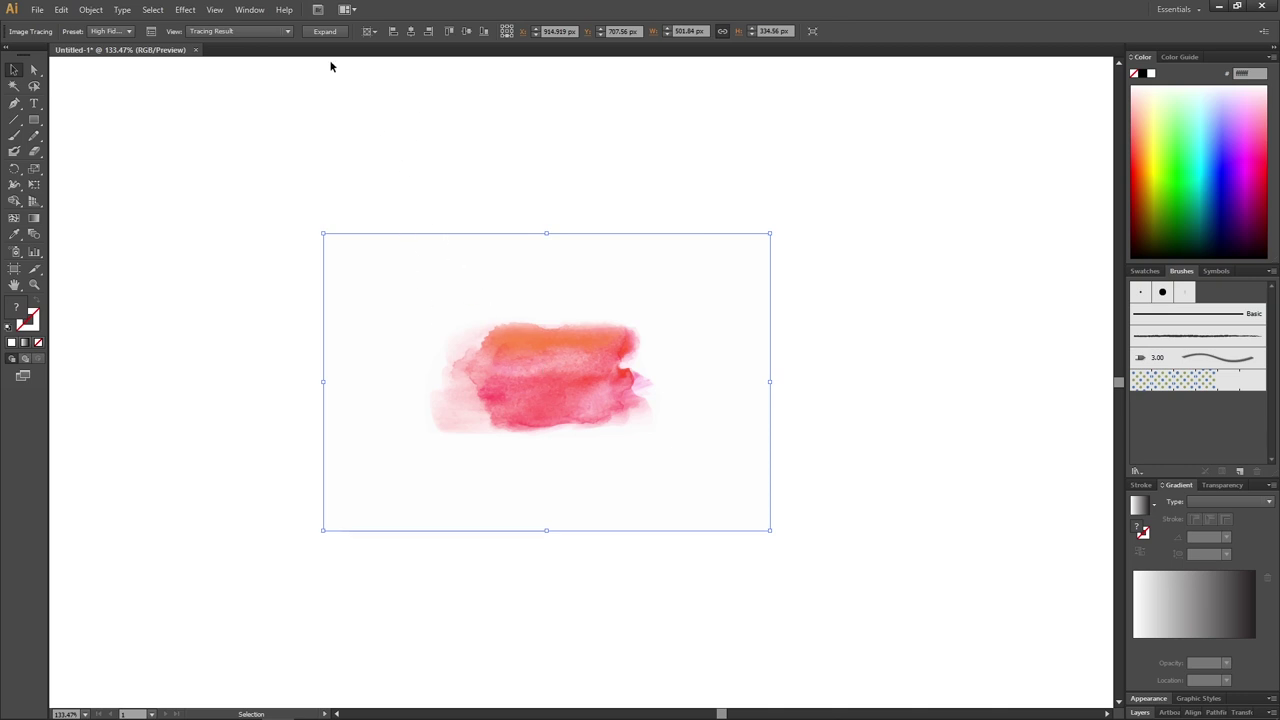
Expand the tracing, ungroup the resulting paths, and deselect everything.
left_click(330, 33)
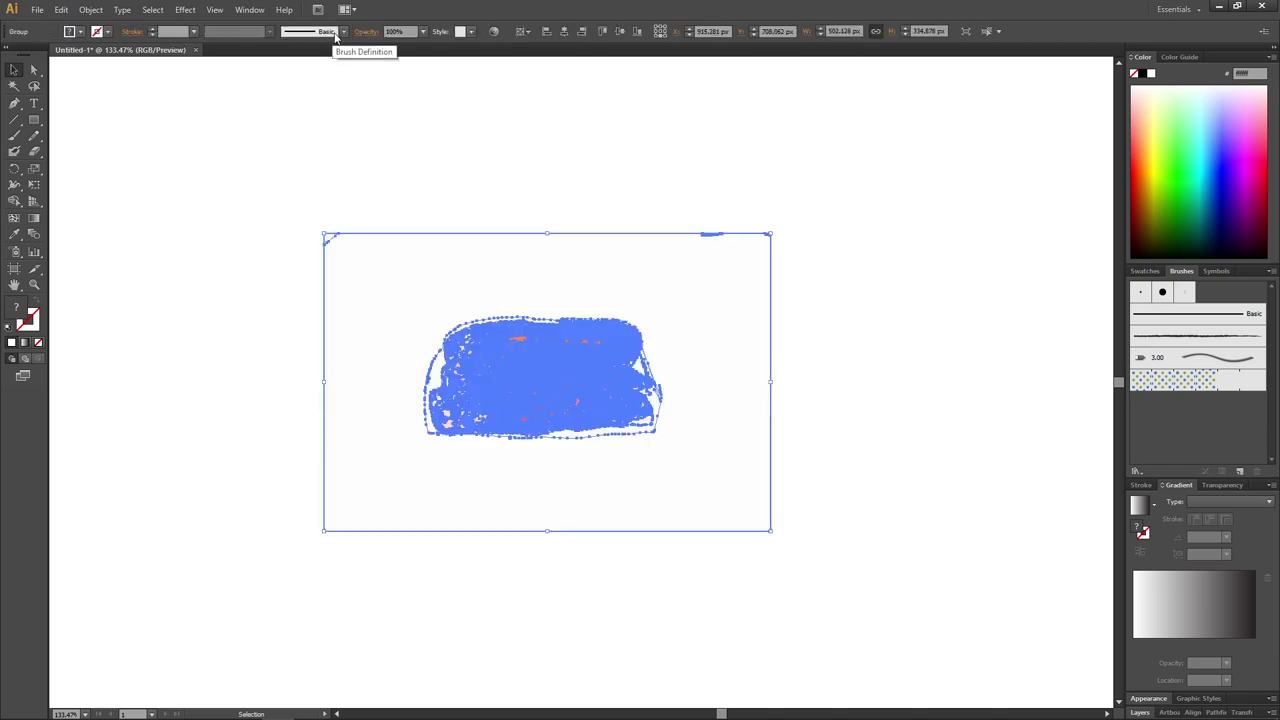
right_click(493, 348)
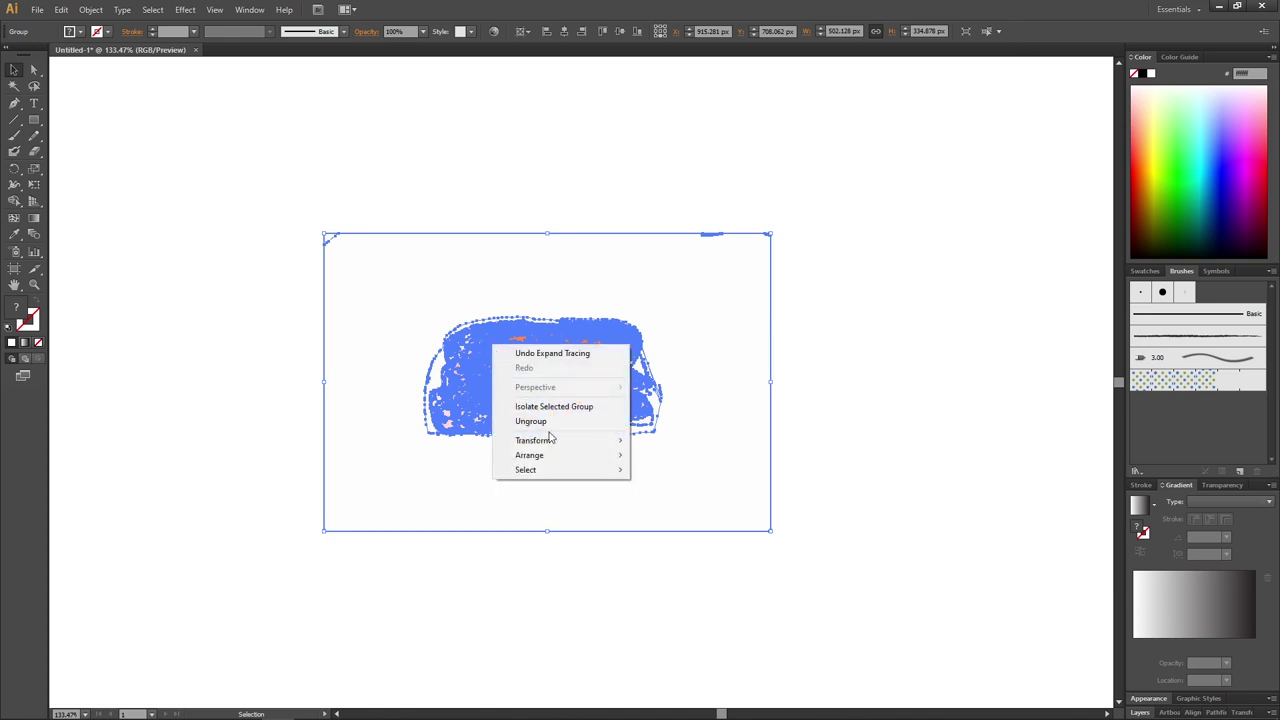
left_click(505, 421)
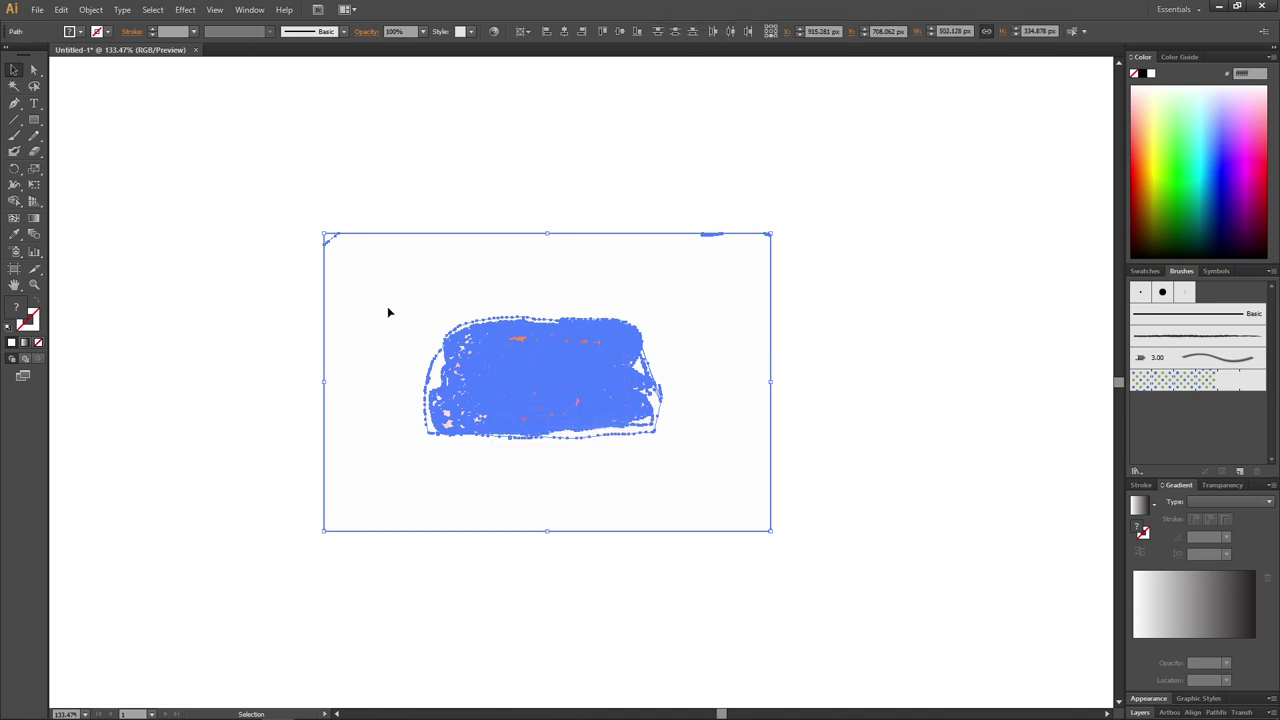
left_click(425, 200)
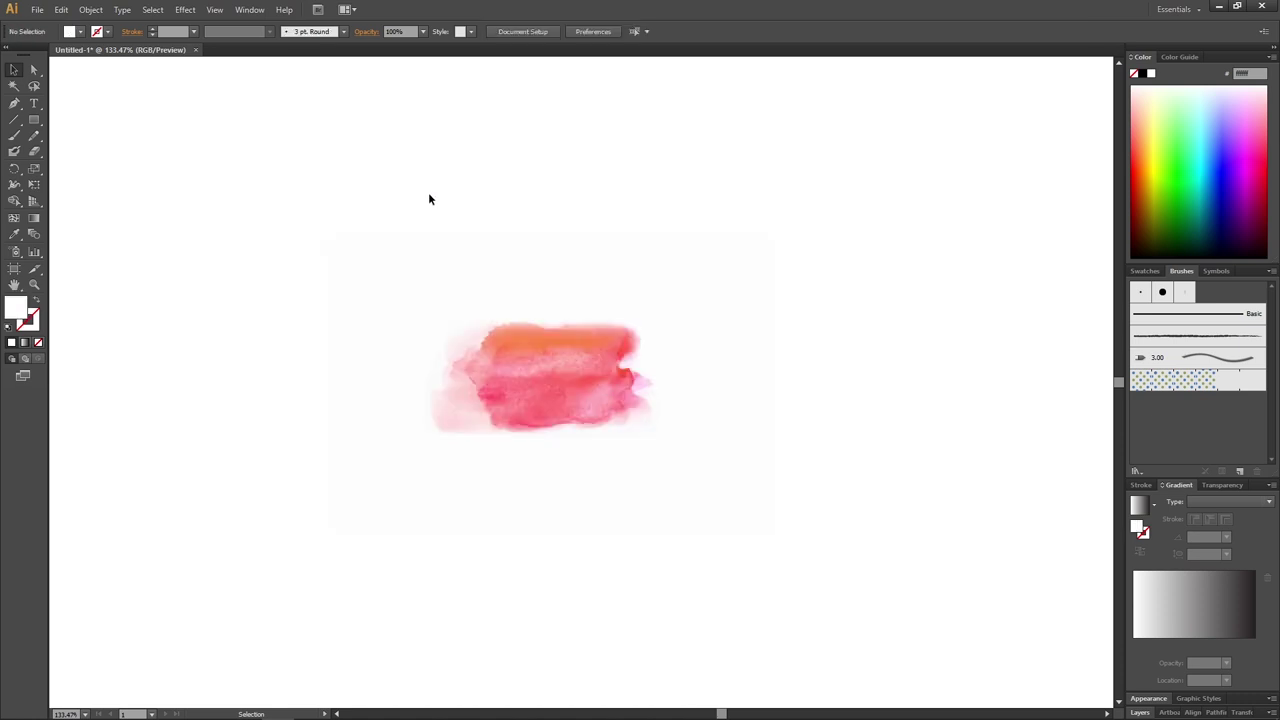
Select the white background path and all paths with the same fill color, then deselect.
left_click(401, 279)
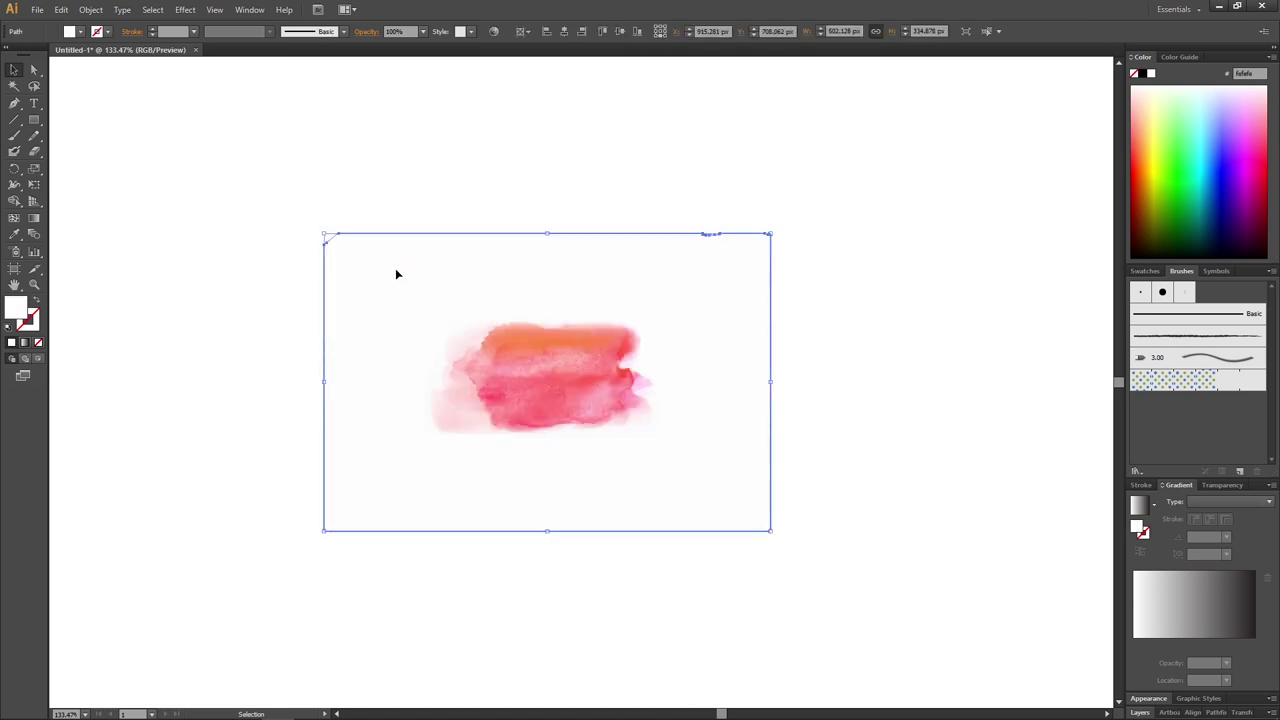
left_click(153, 10)
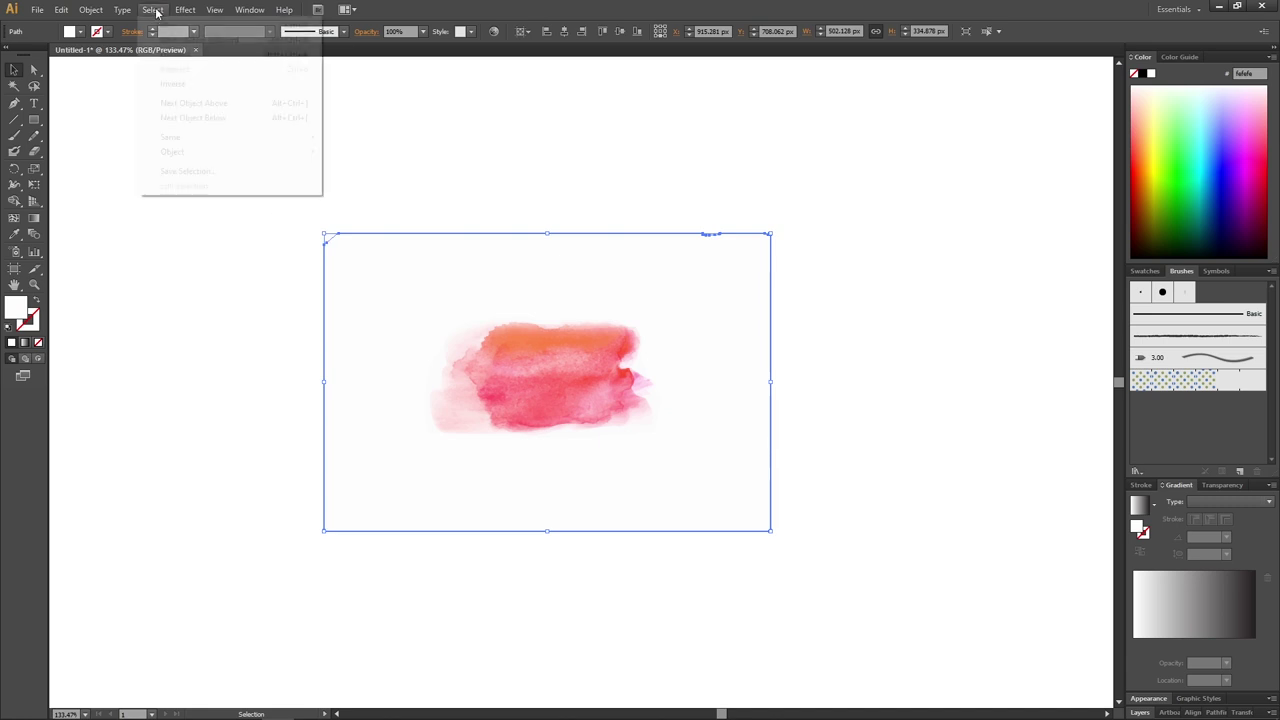
mouse_move(177, 142)
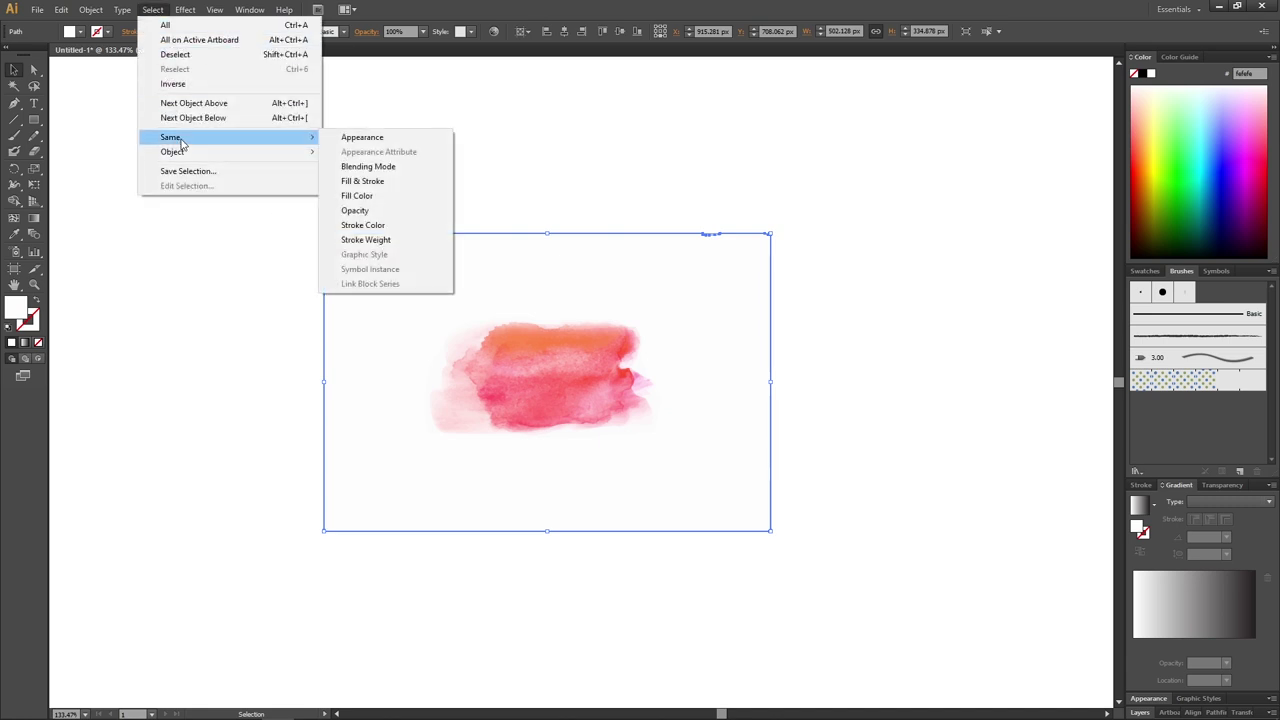
left_click(357, 196)
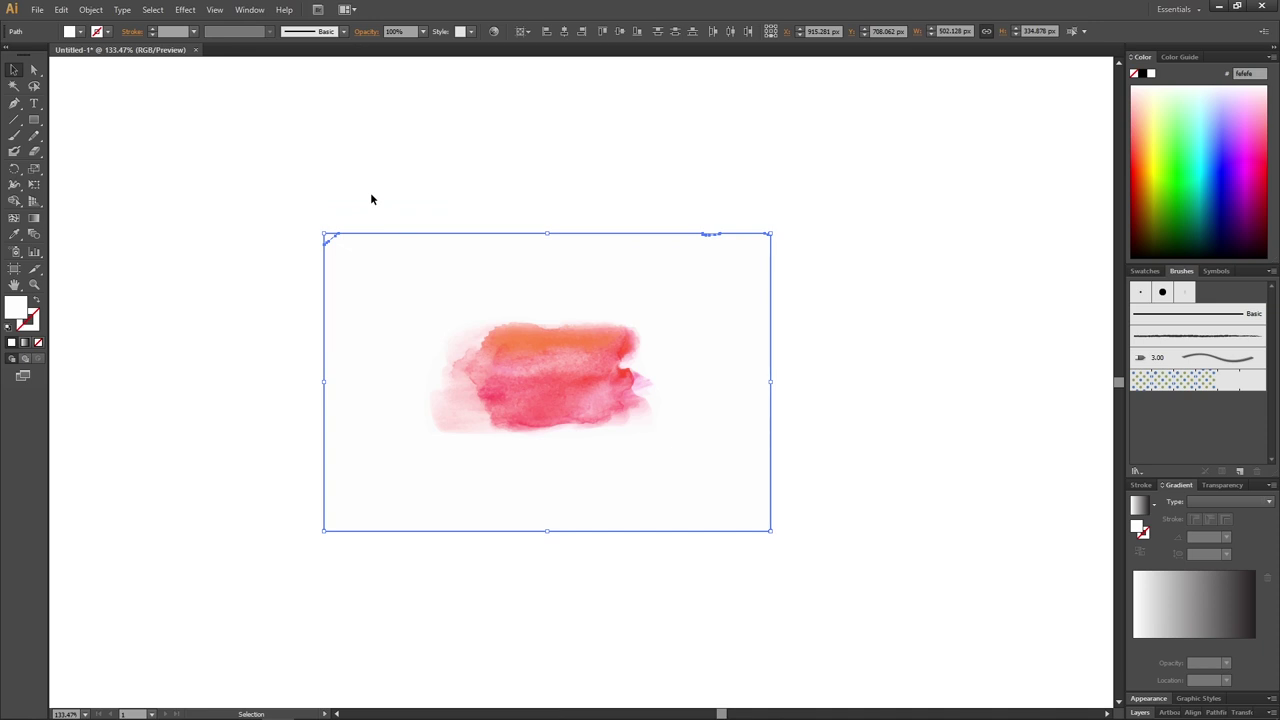
left_click(371, 198)
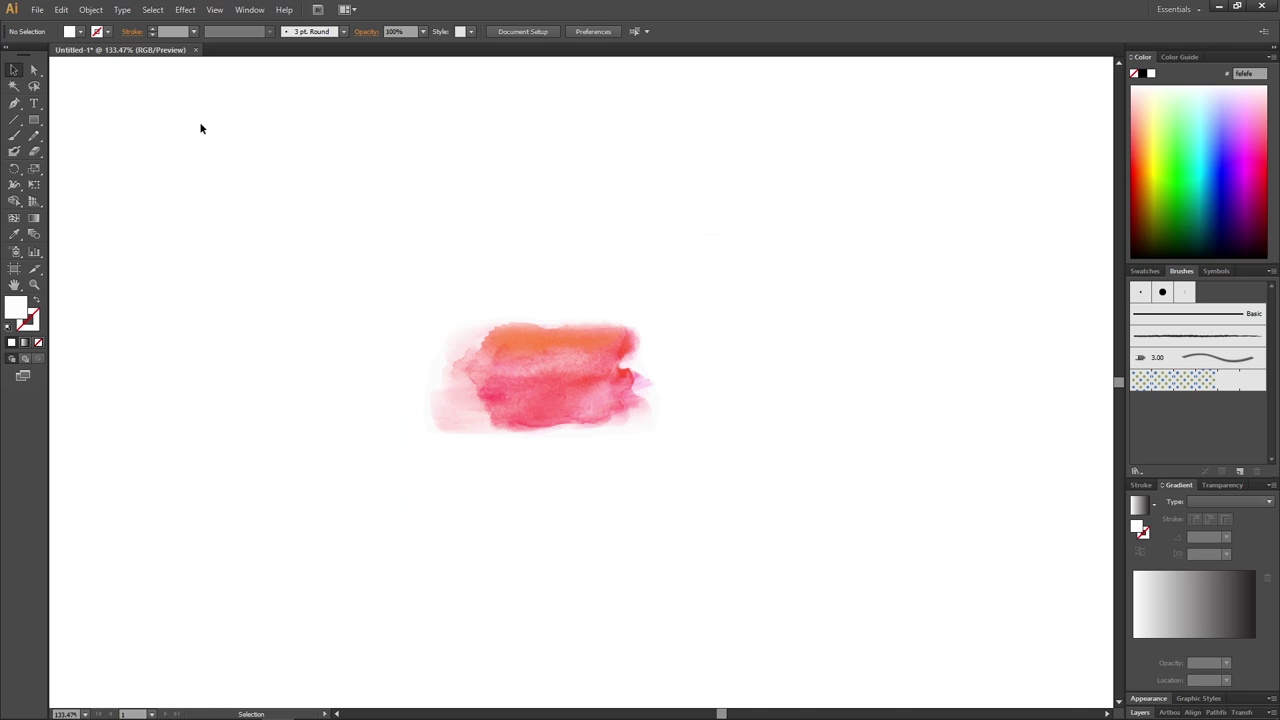
Delete the small stray stroke at the top of the traced watercolor.
left_click_drag(181, 119, 989, 664)
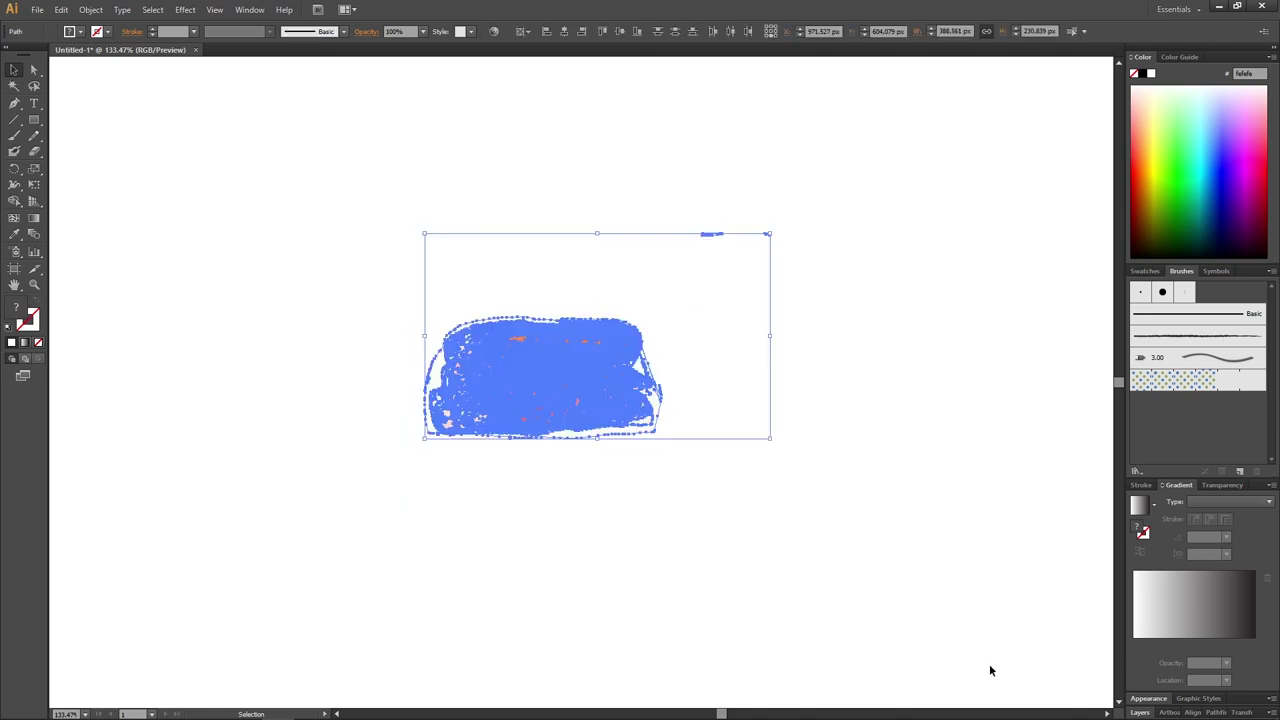
left_click(708, 253)
left_click(712, 234)
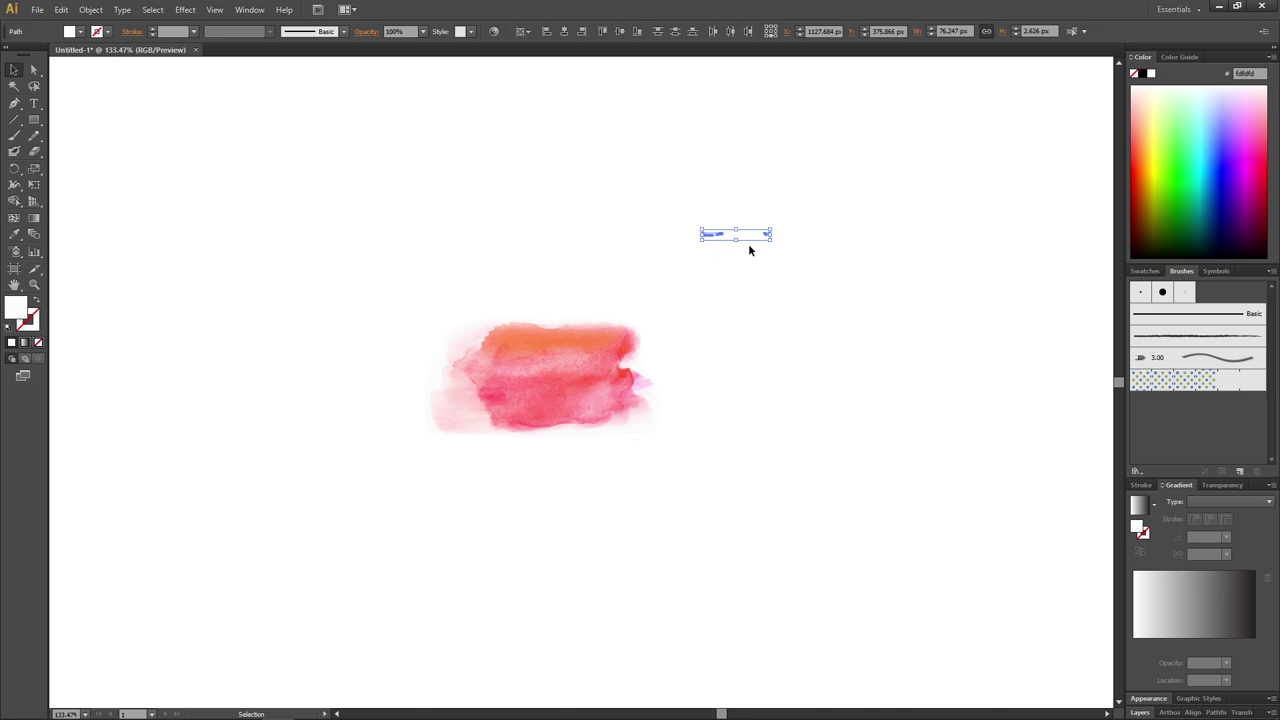
key("Delete")
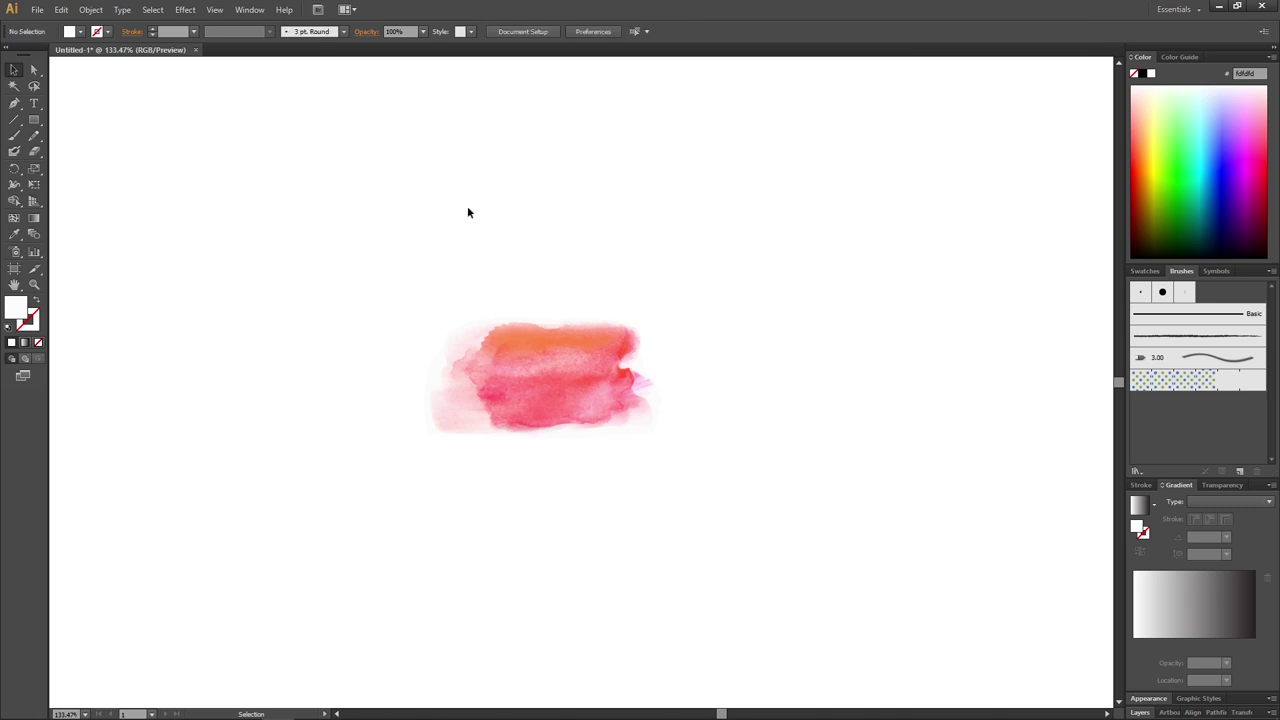
Select and inspect the remaining traced watercolor shape, then deselect it.
left_click_drag(200, 126, 968, 655)
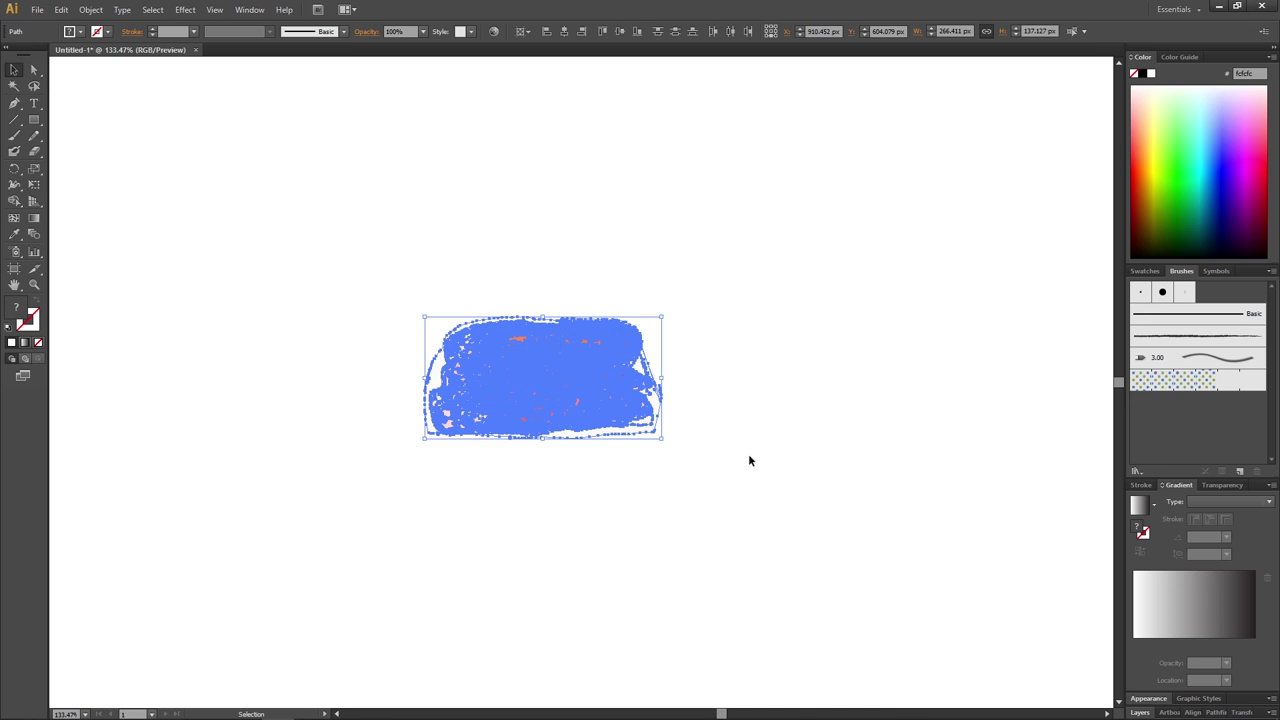
left_click(720, 453)
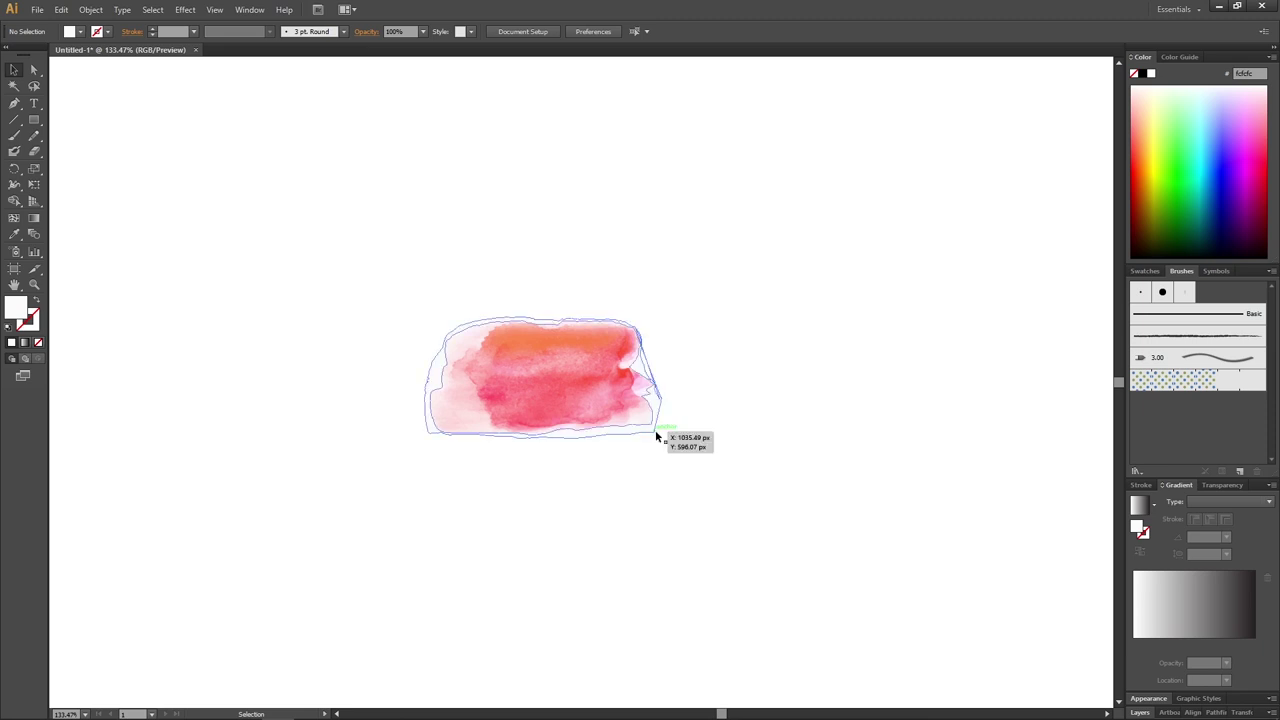
left_click(655, 436)
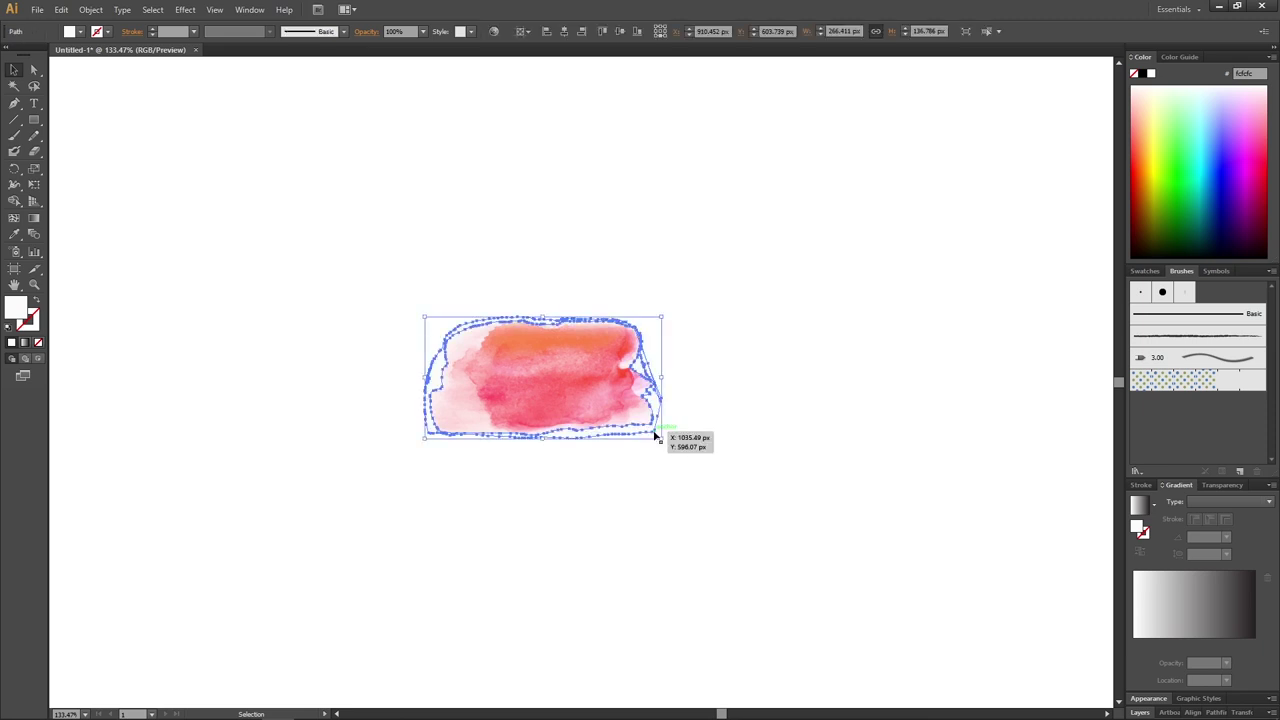
key("ctrl+shift+a")
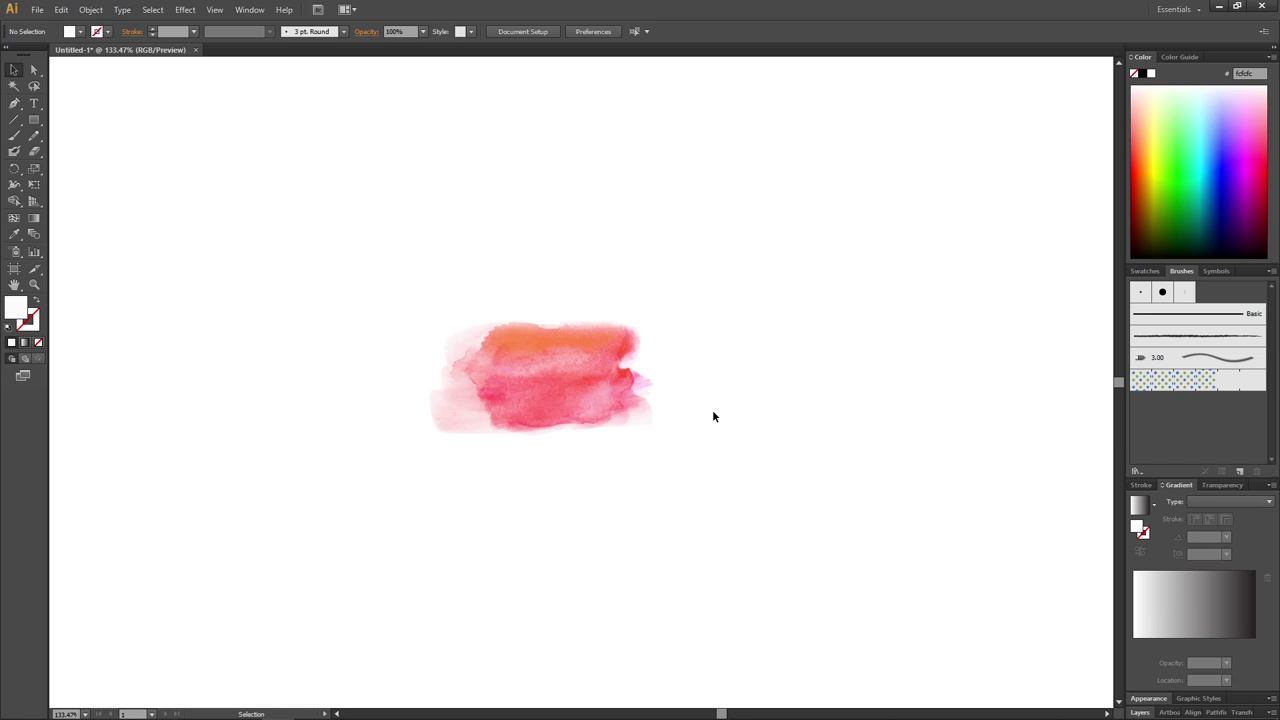
Make the traced shape into a new Art Brush with Tints and Shades colorization.
left_click_drag(731, 250, 361, 508)
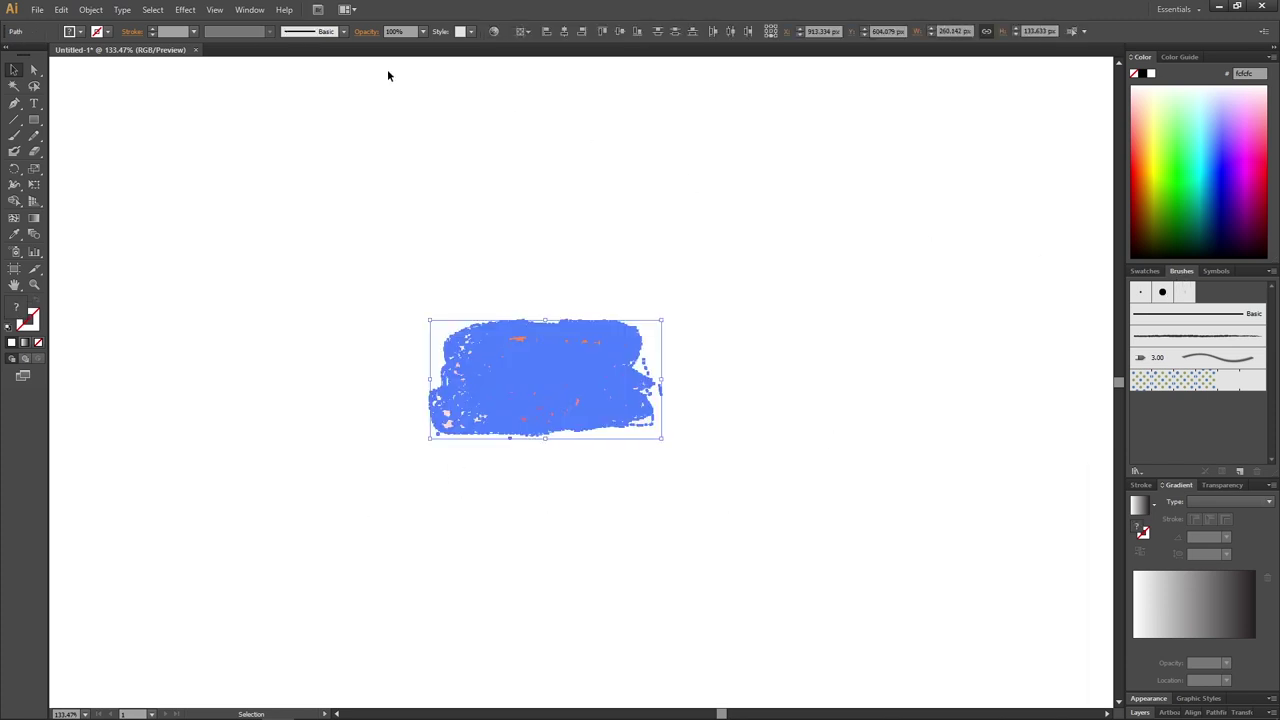
left_click(249, 10)
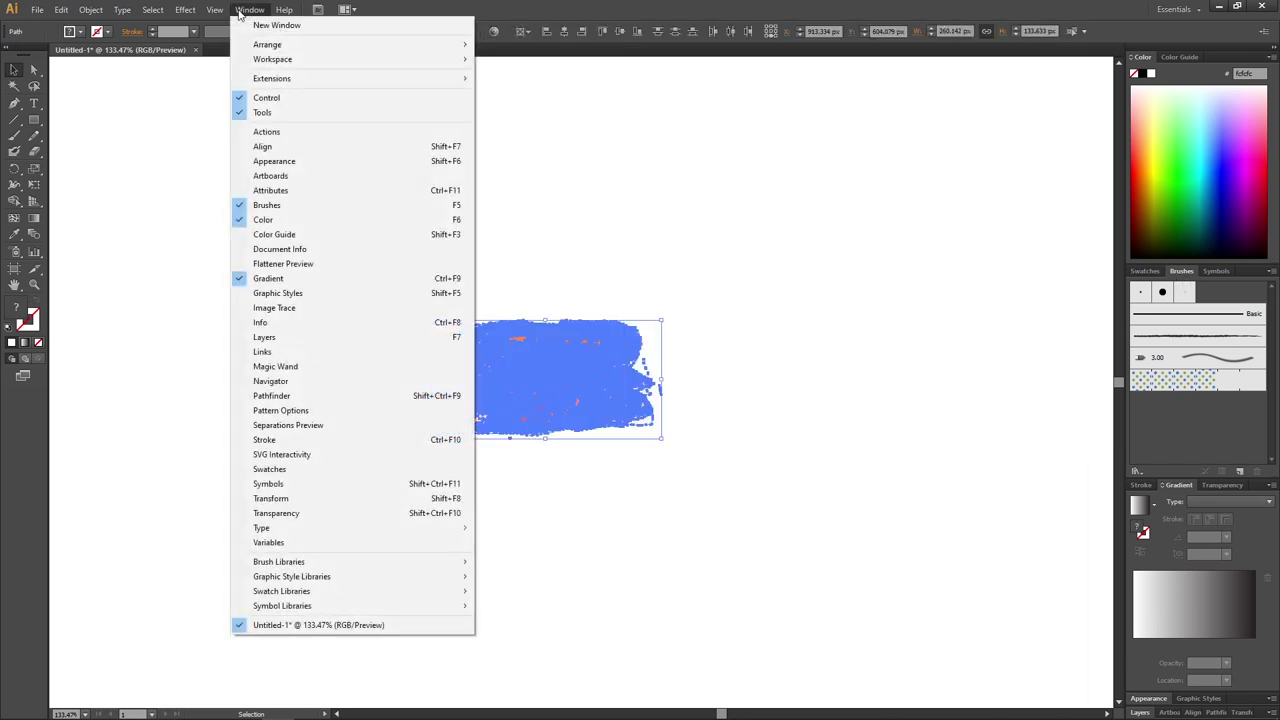
left_click(294, 208)
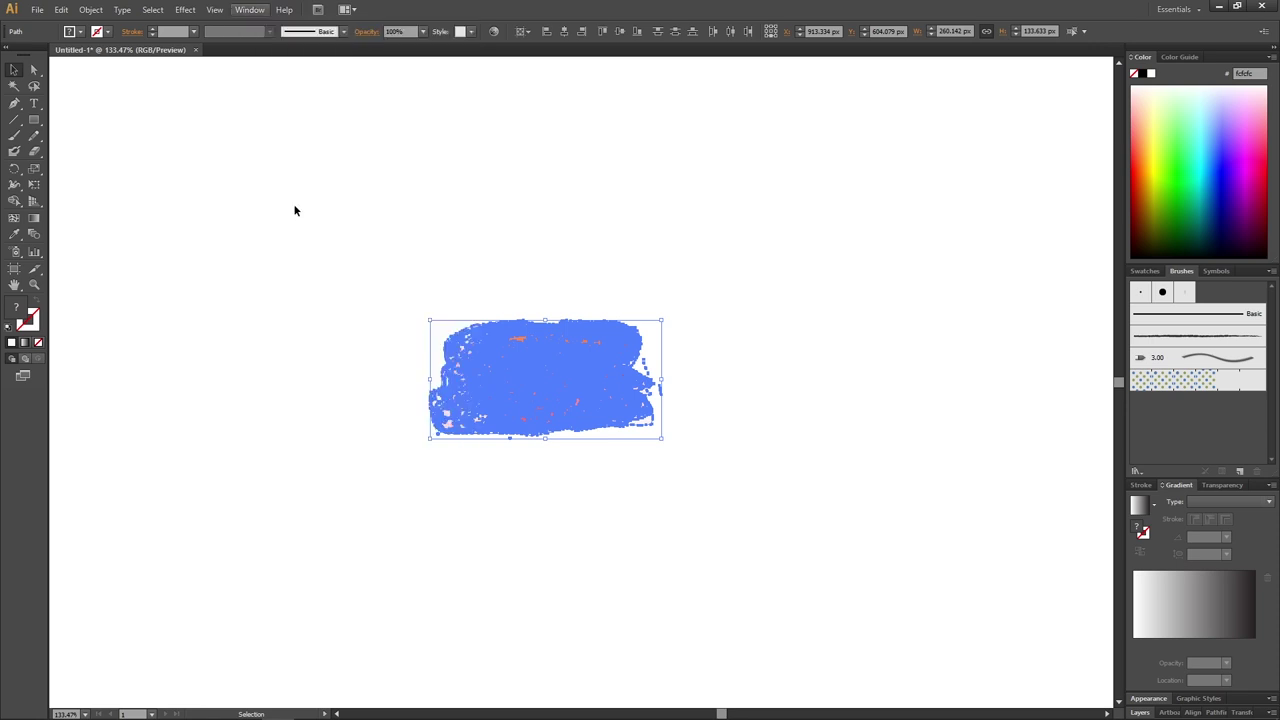
left_click(1239, 472)
left_click(731, 315)
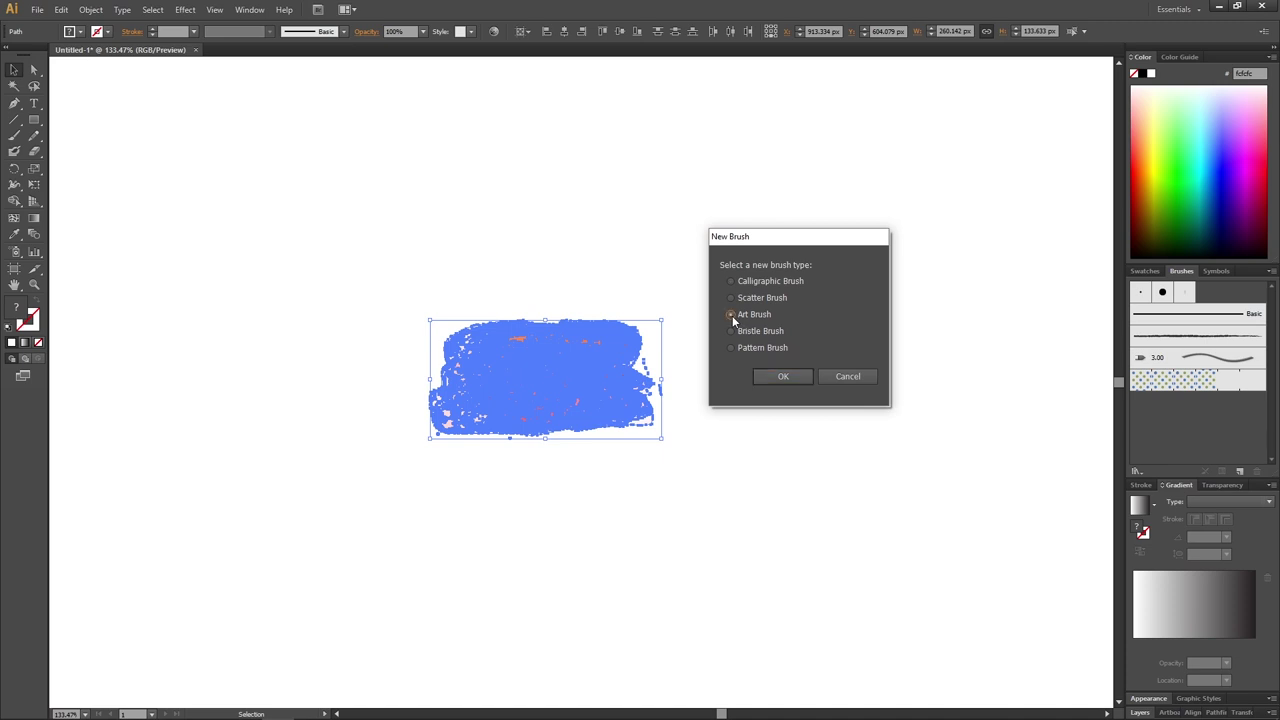
left_click(781, 377)
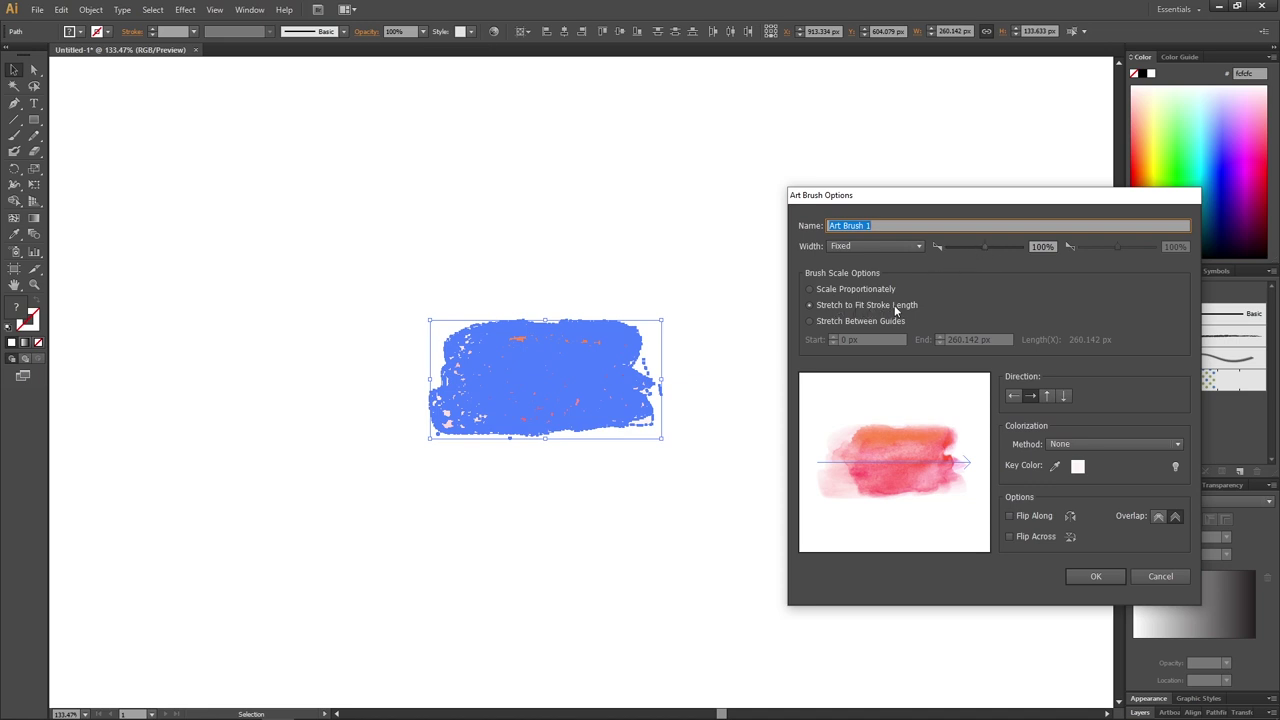
left_click(1070, 443)
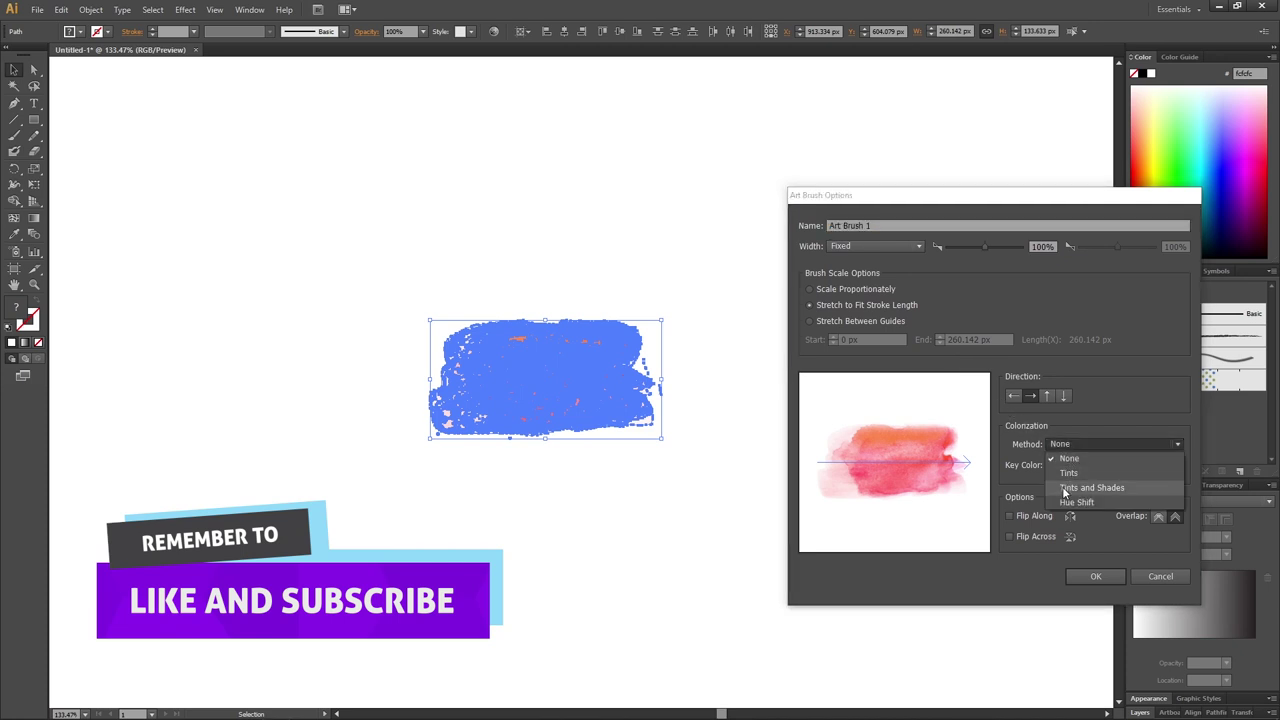
left_click(1109, 487)
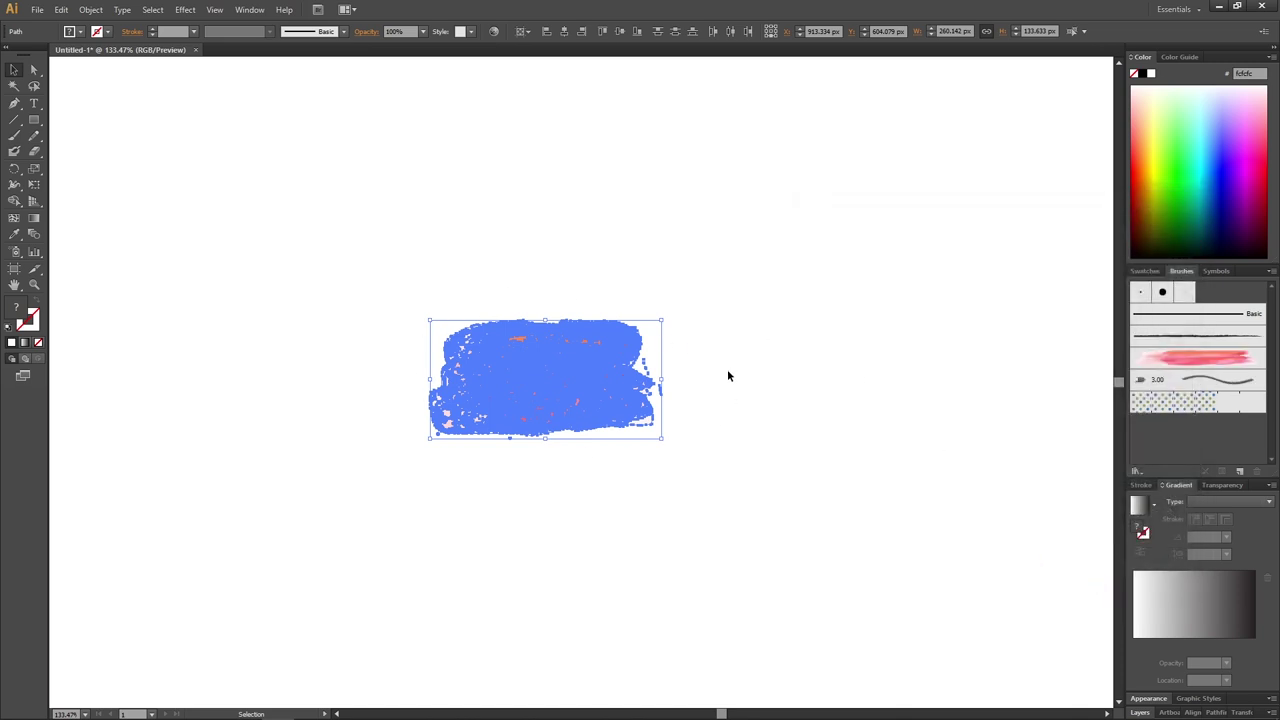
Delete the traced shape, zoom out, and set fill to None and stroke to light cyan.
key("Delete")
key("z")
left_click(574, 371, "alt")
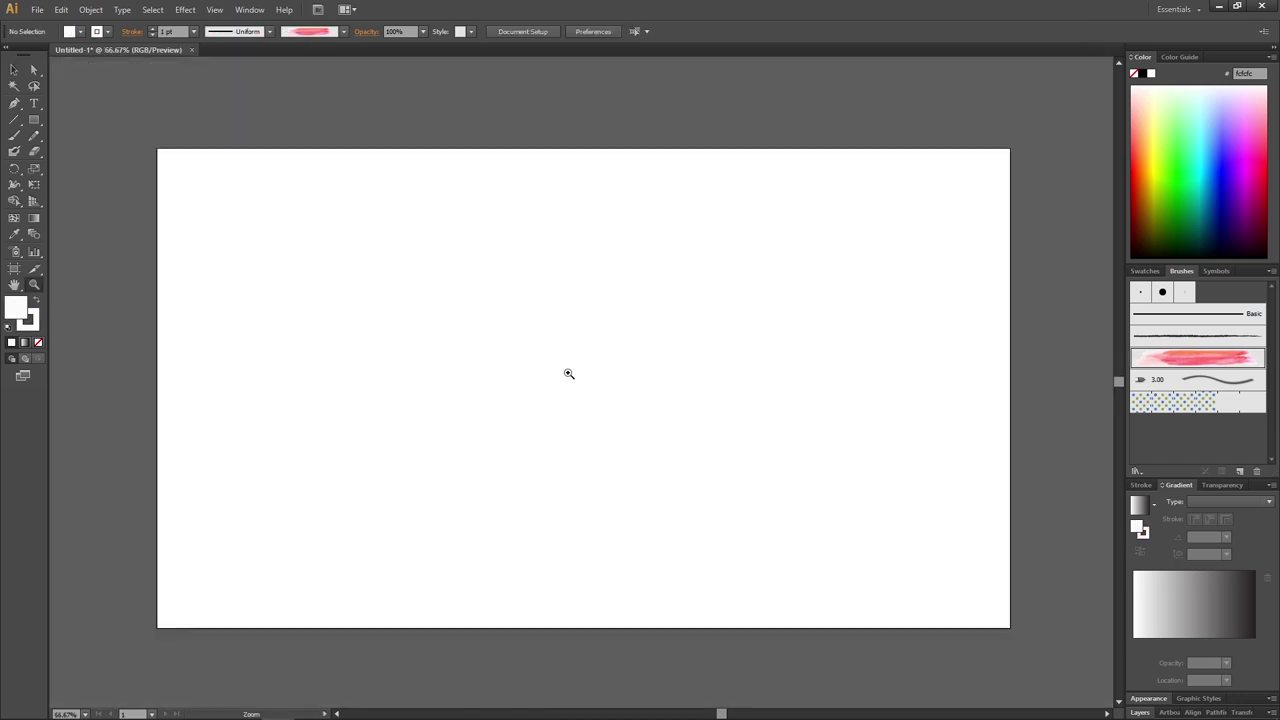
left_click(14, 69)
left_click(39, 344)
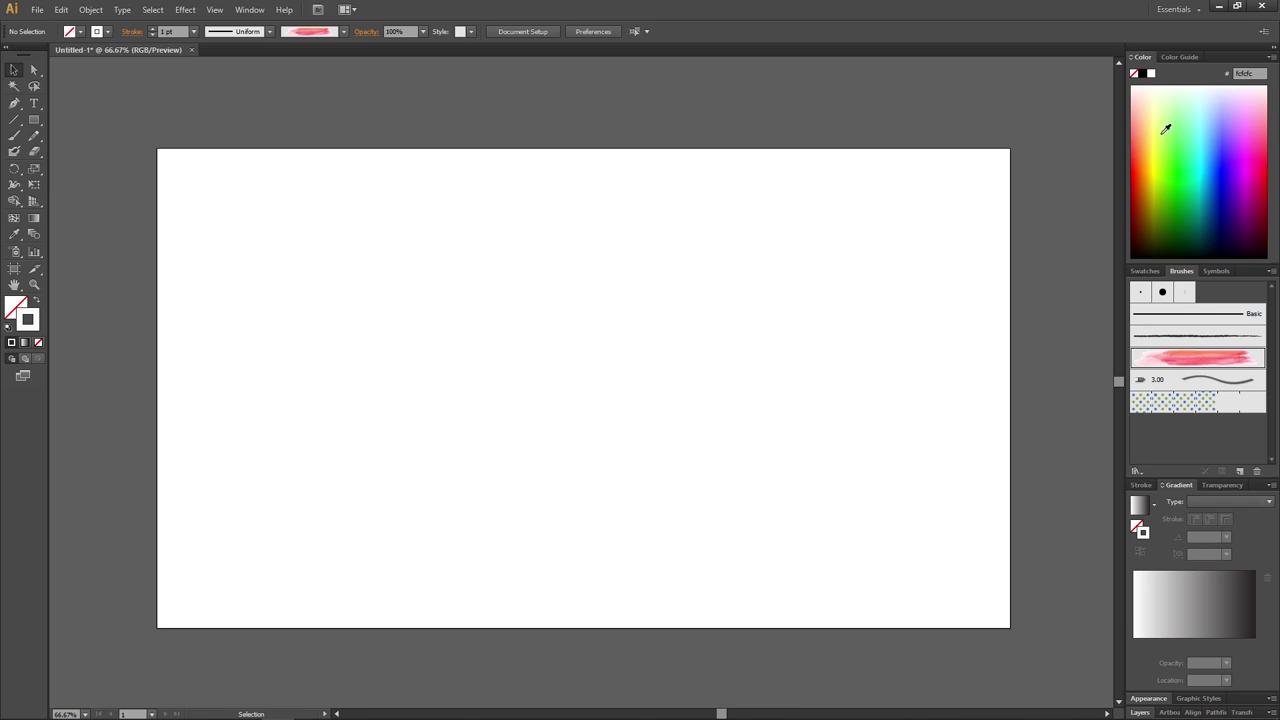
left_click(1192, 108)
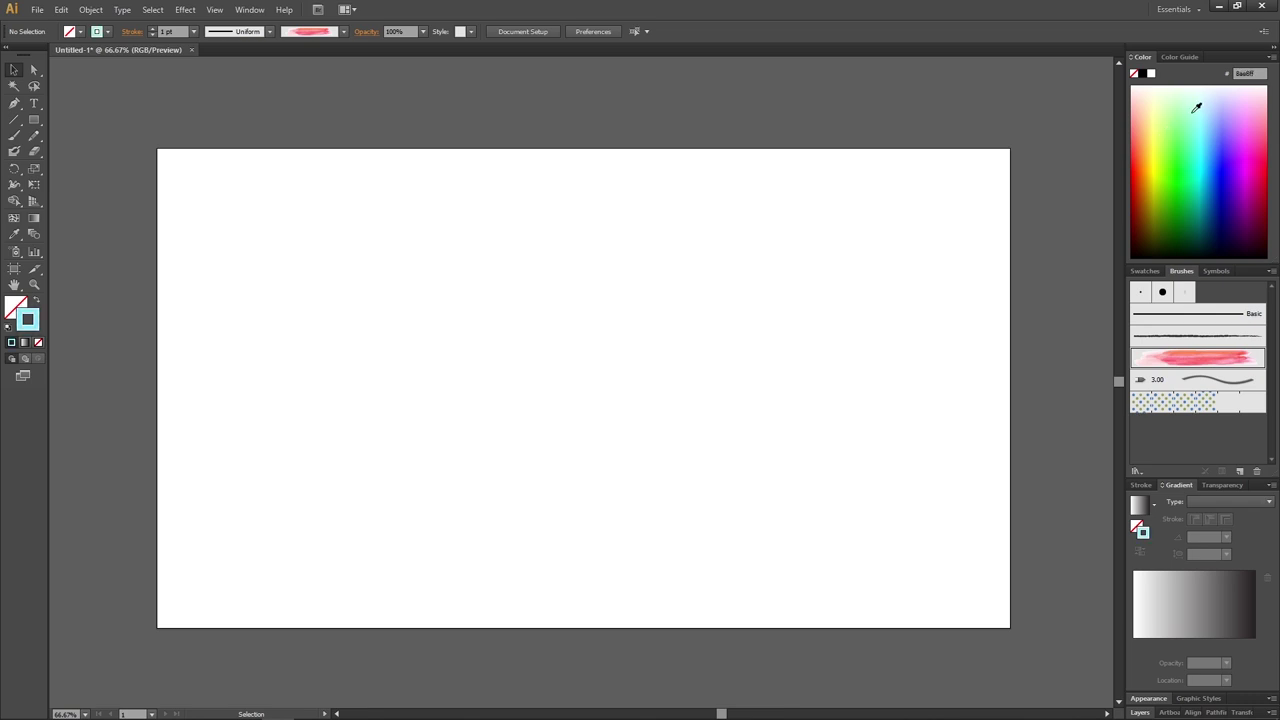
Paint an S-shaped Paintbrush stroke and draw a rectangle to its right.
left_click(14, 137)
mouse_move(298, 482)
left_mouse_down()
mouse_move(654, 468)
mouse_move(616, 386)
mouse_move(465, 328)
mouse_move(453, 252)
mouse_move(656, 258)
mouse_move(840, 214)
left_mouse_up()
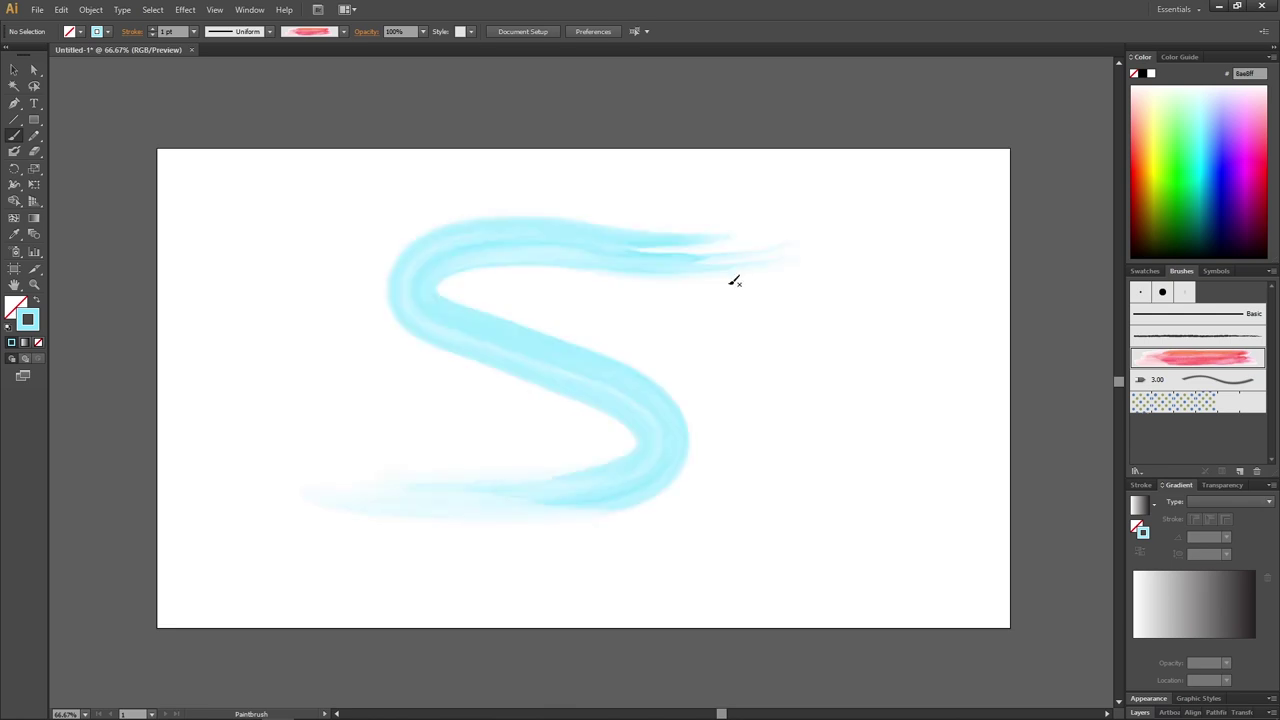
left_click(34, 119)
left_click_drag(716, 297, 961, 439)
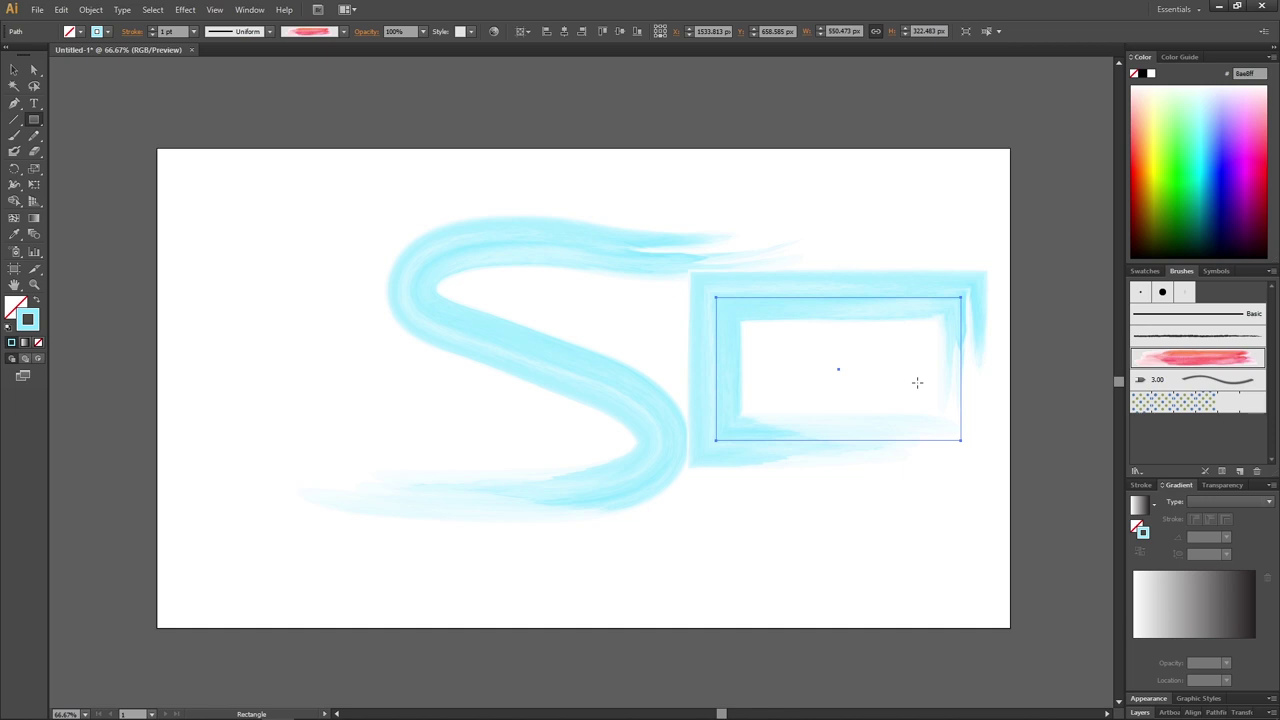
Reduce Art Brush 1's width to 67% and apply the change to existing strokes.
double_click(1176, 355)
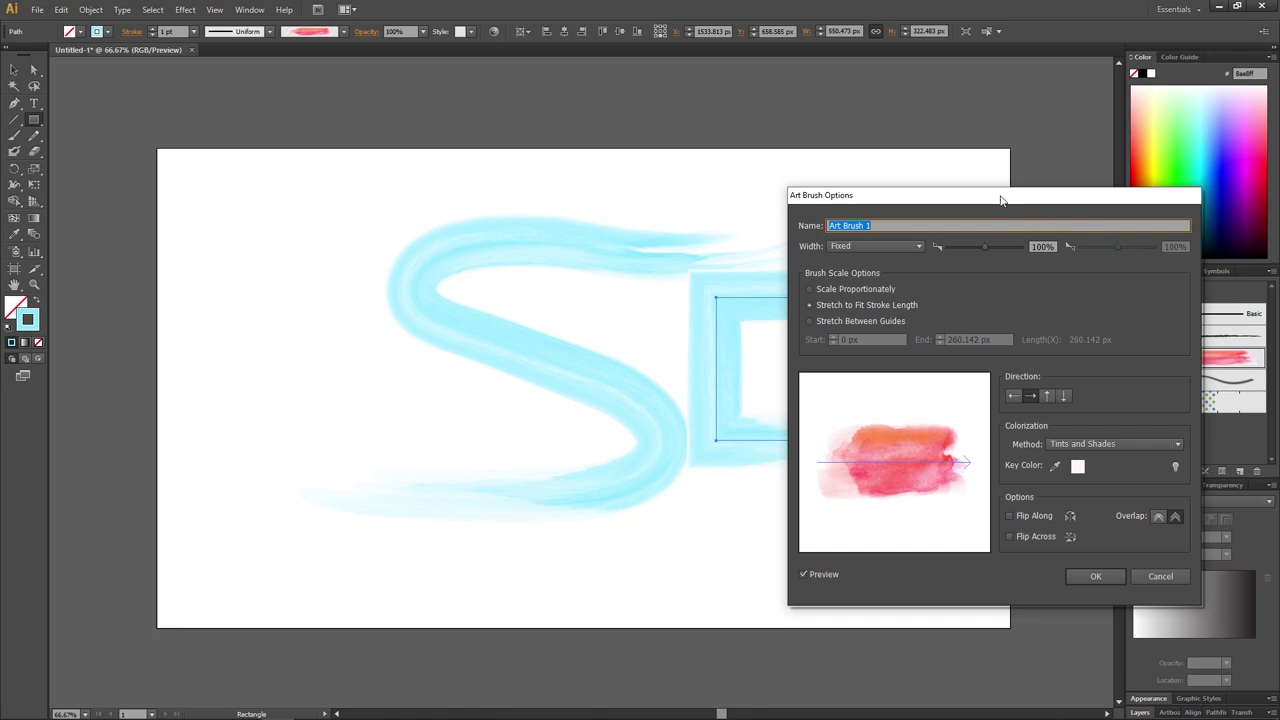
left_click_drag(1001, 201, 1068, 201)
left_click_drag(1052, 246, 1040, 250)
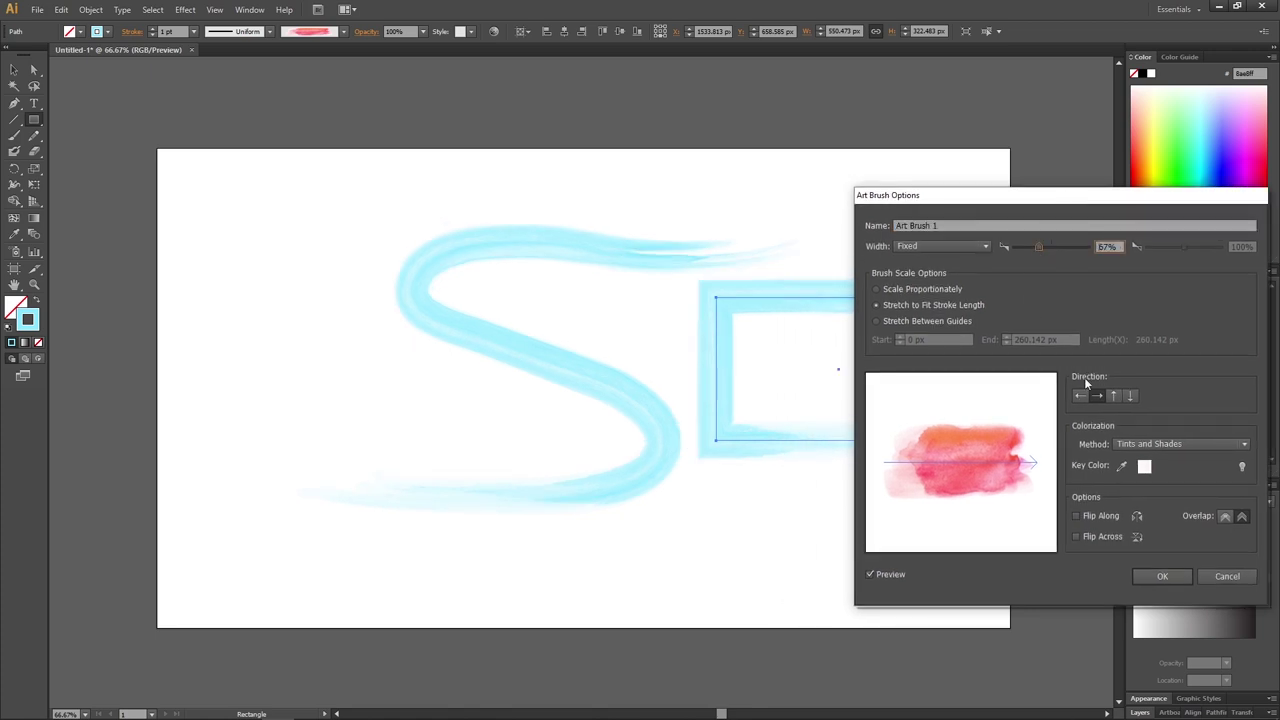
left_click(1168, 577)
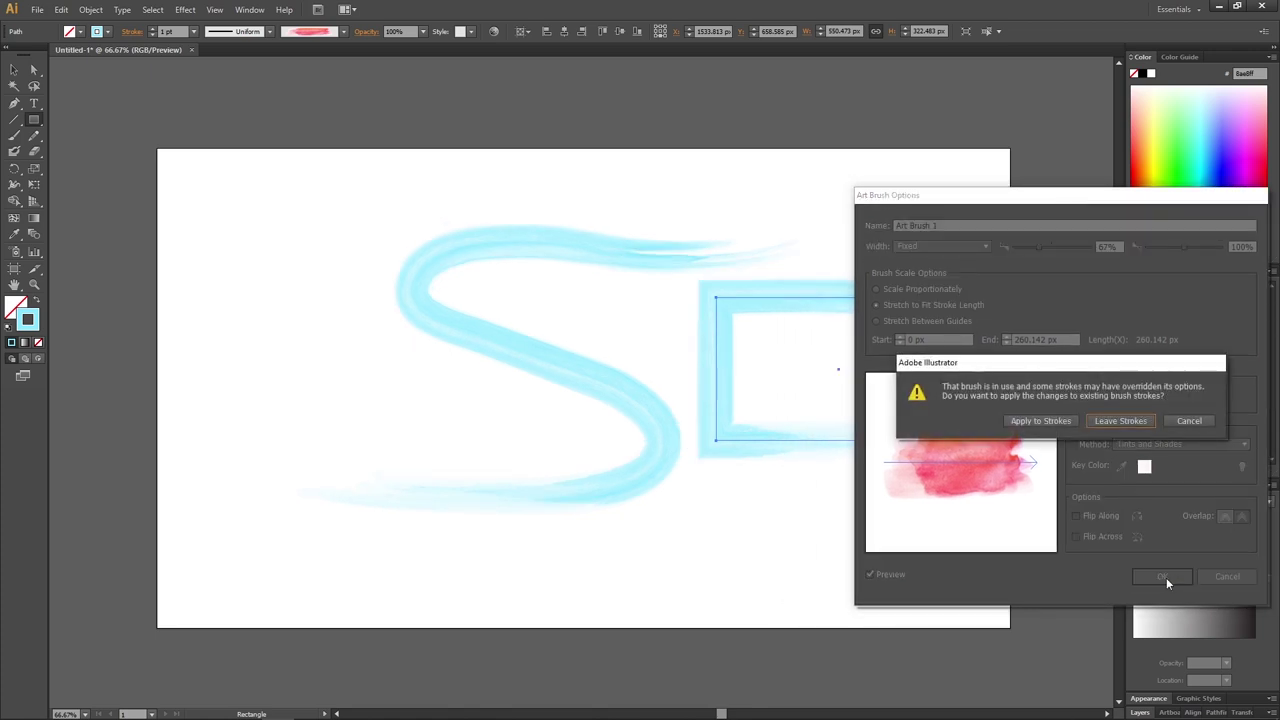
left_click(1045, 421)
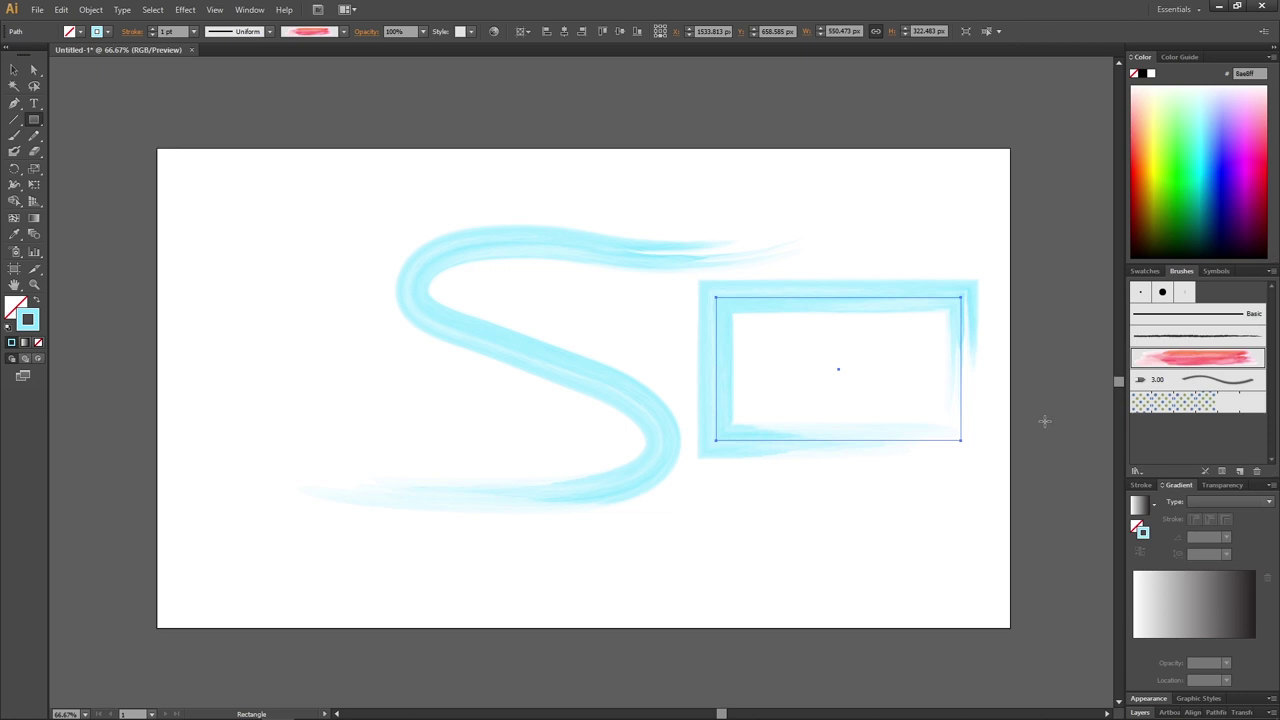